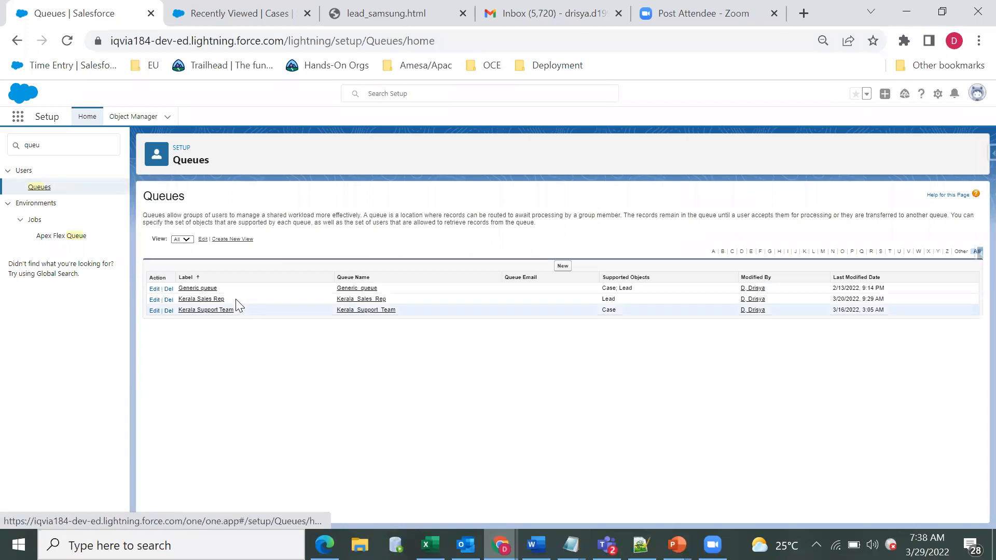
Step: Open the Kerala Sales Rep queue for editing and examine its queue name, queue email and member email settings
{"action": "left_click_drag", "start_coordinate": [231, 325], "coordinate": [183, 321]}
{"action": "left_click", "coordinate": [181, 322]}
{"action": "left_click", "coordinate": [154, 300]}
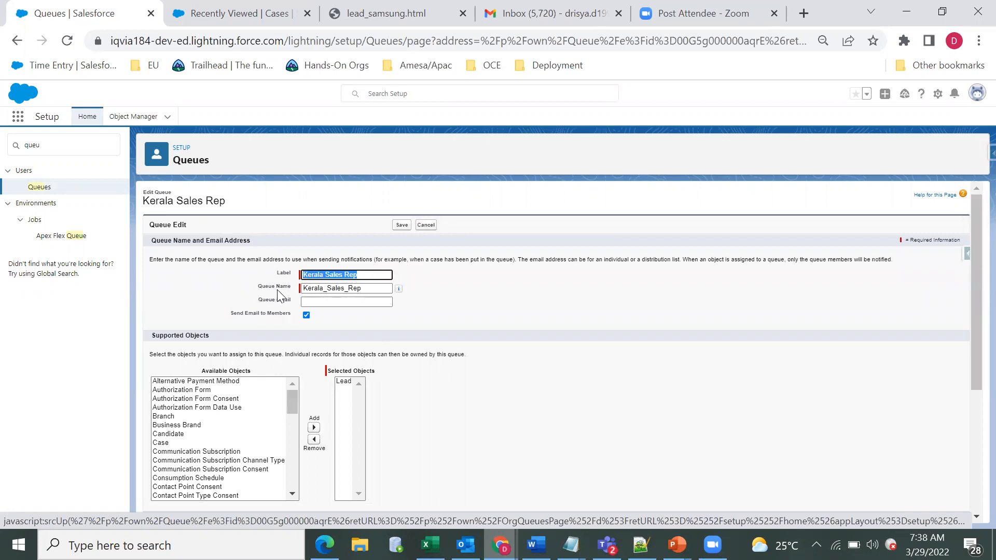
{"action": "left_click", "coordinate": [379, 289]}
{"action": "left_click", "coordinate": [452, 309]}
{"action": "double_click", "coordinate": [287, 301]}
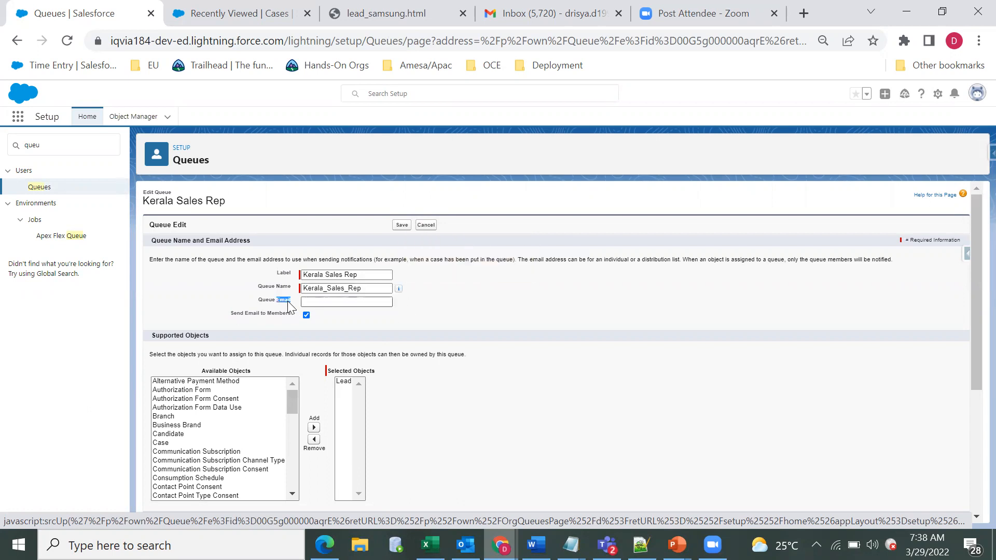
{"action": "left_click", "coordinate": [343, 313]}
{"action": "left_click", "coordinate": [357, 303]}
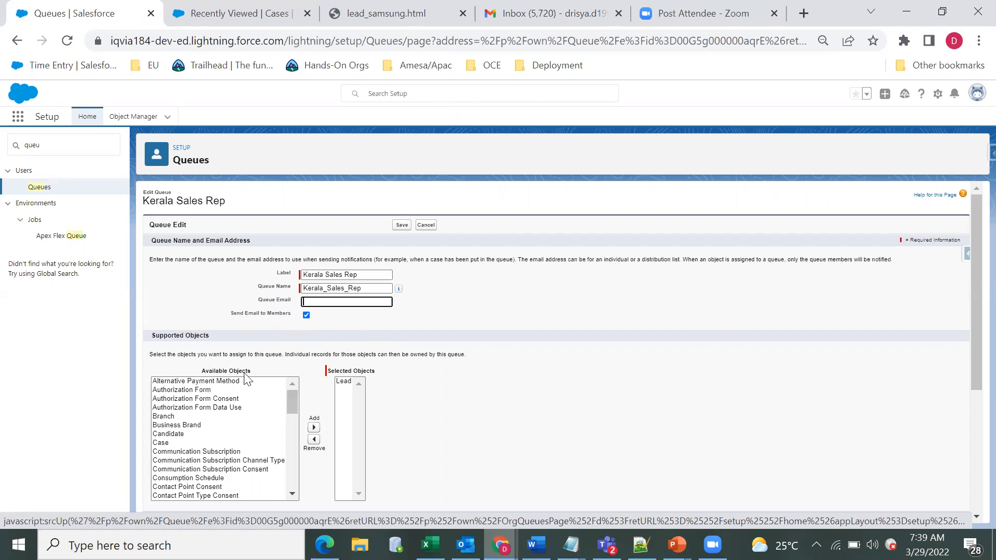
Step: Review the Kerala Sales Rep queue's label and supported objects, continuing down to its queue members
{"action": "left_click_drag", "start_coordinate": [976, 302], "coordinate": [974, 366]}
{"action": "left_click_drag", "start_coordinate": [294, 295], "coordinate": [294, 264]}
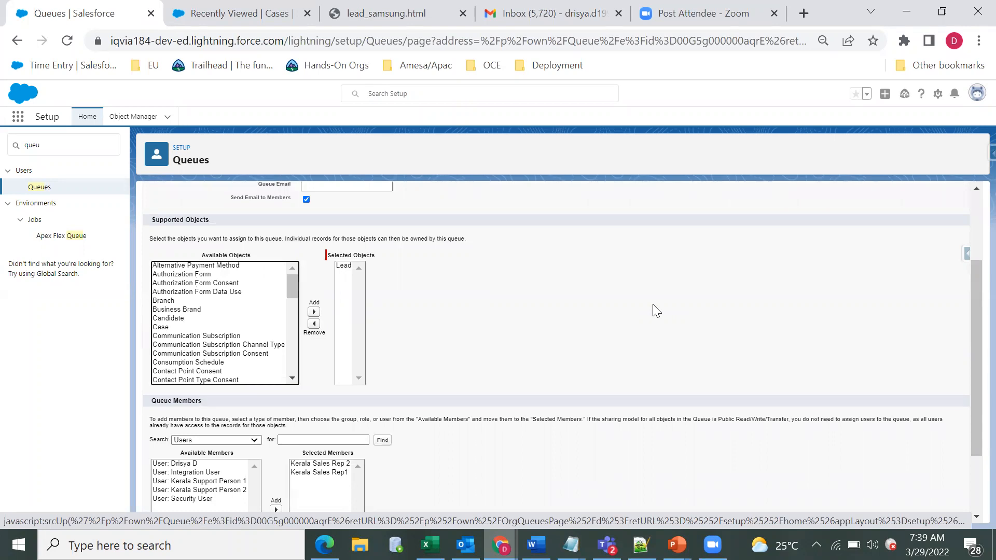
{"action": "left_click_drag", "start_coordinate": [971, 336], "coordinate": [971, 277]}
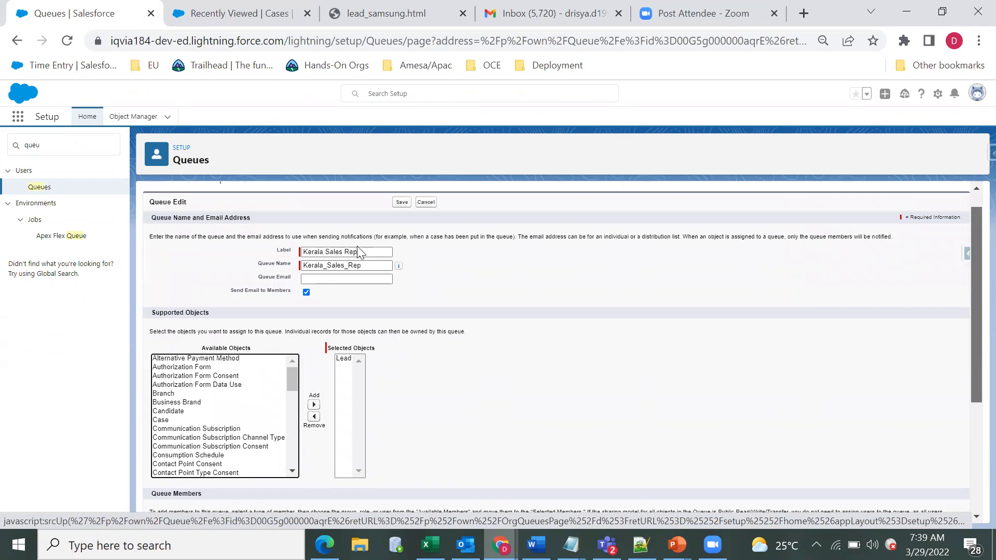
{"action": "left_click_drag", "start_coordinate": [357, 250], "coordinate": [227, 252]}
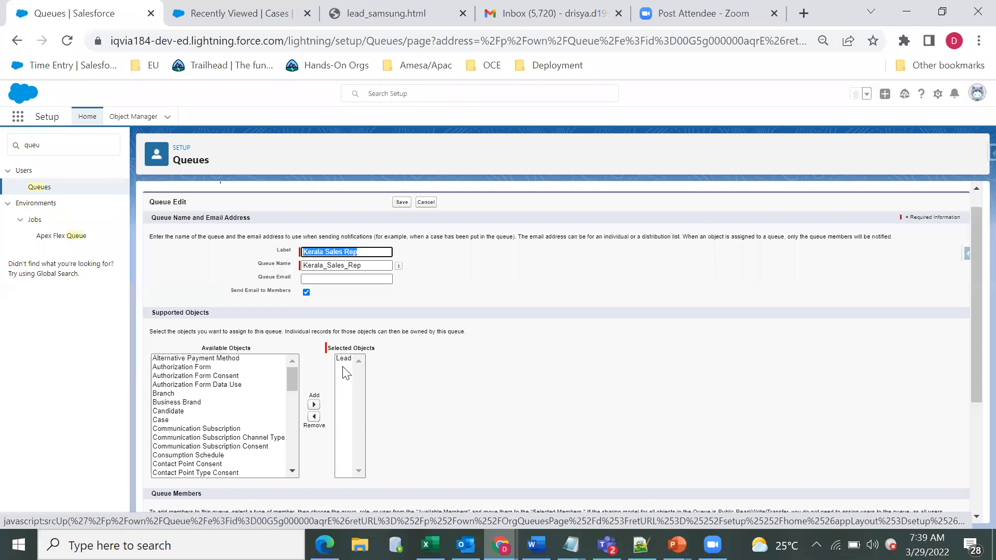
{"action": "scroll", "coordinate": [973, 441], "scroll_direction": "down", "scroll_amount": 1}
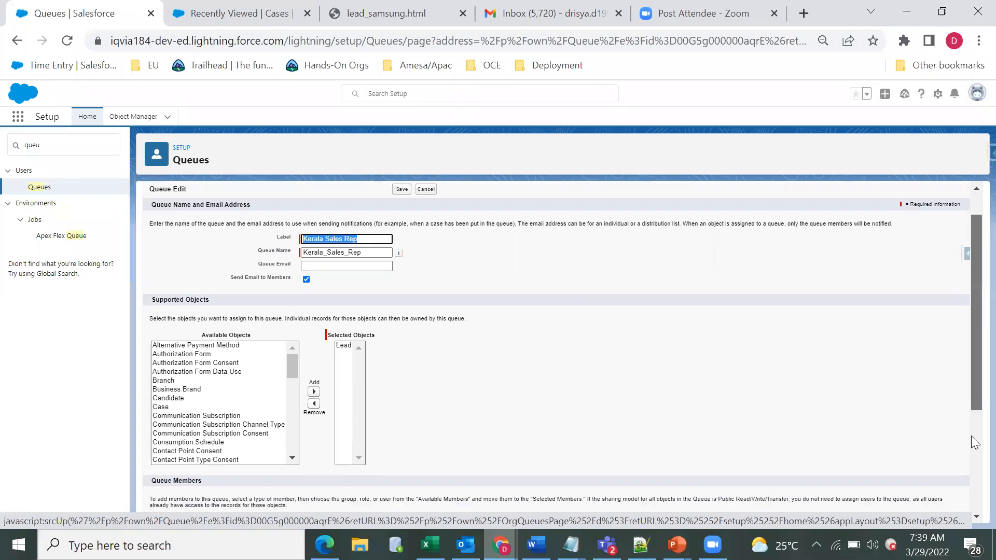
{"action": "scroll", "coordinate": [975, 442], "scroll_direction": "down", "scroll_amount": 3}
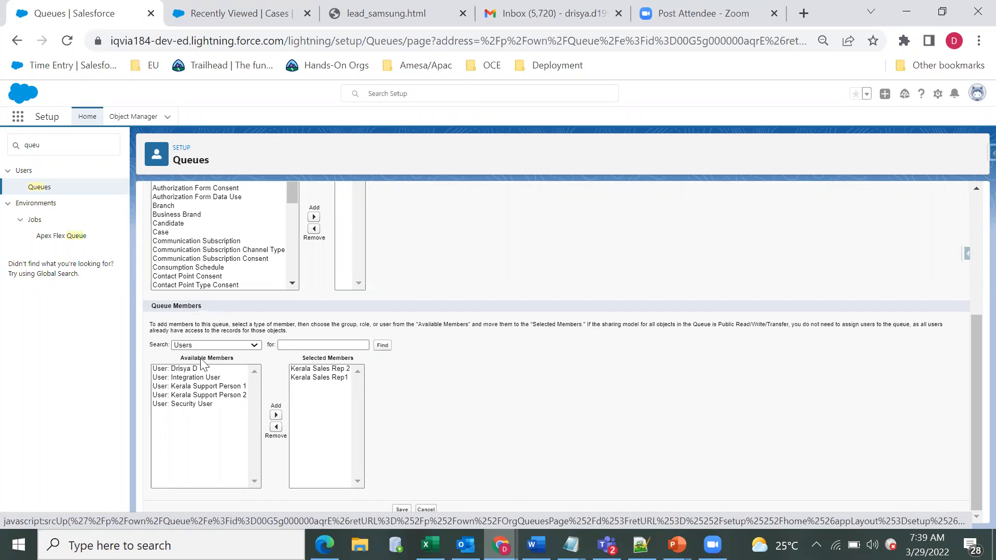
Step: Examine the member types available for the Kerala Sales Rep queue, keeping Users chosen, and compare its members with the supported object
{"action": "left_click", "coordinate": [218, 346]}
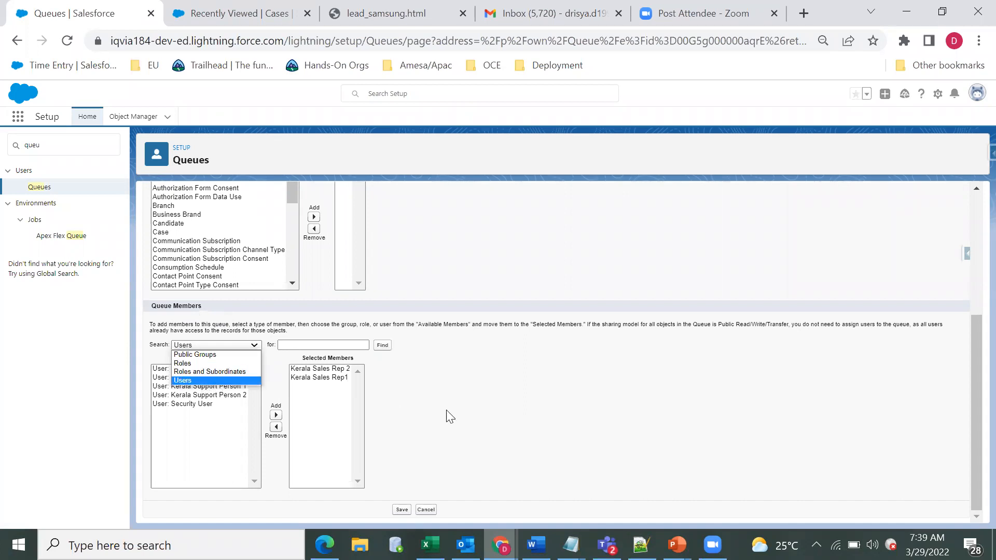
{"action": "left_click", "coordinate": [253, 381]}
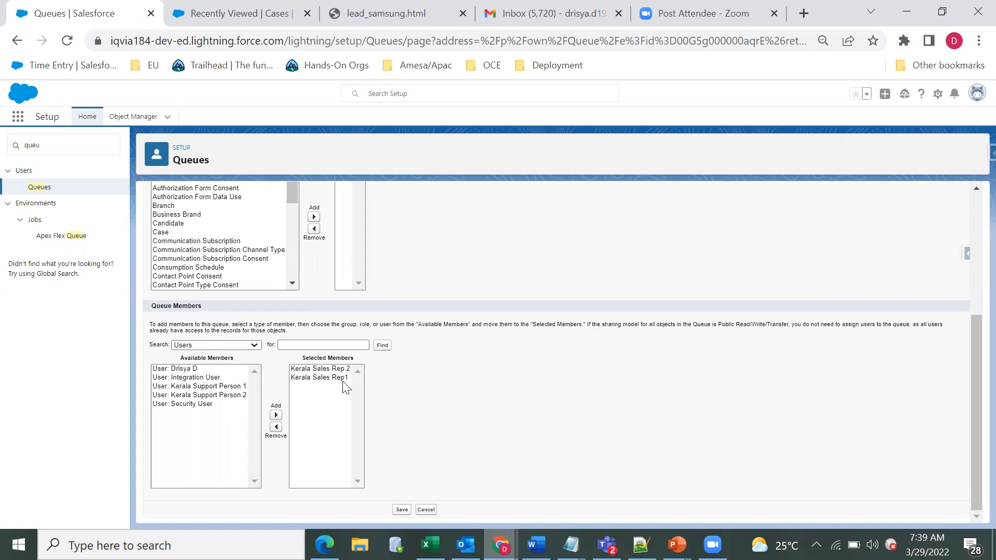
{"action": "left_click_drag", "start_coordinate": [972, 358], "coordinate": [972, 319]}
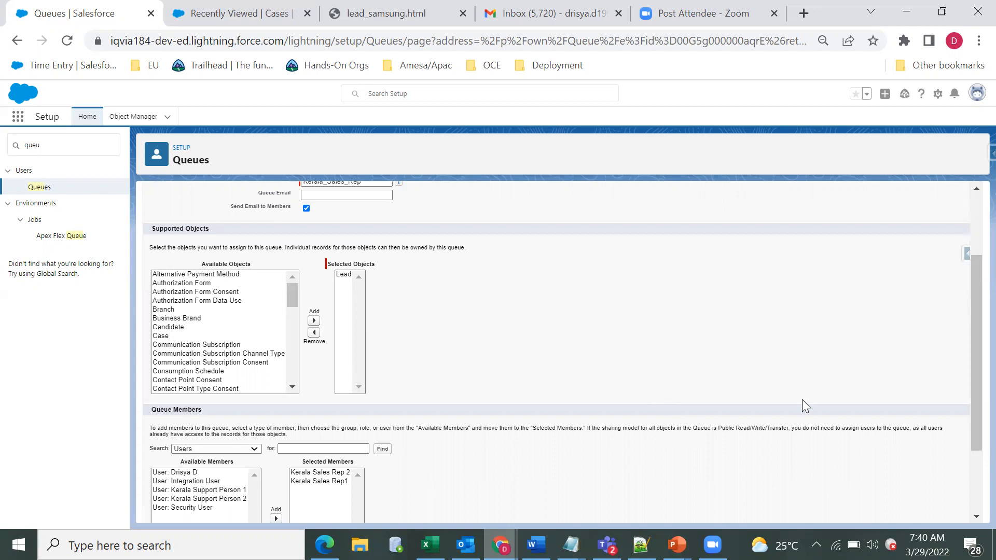
{"action": "mouse_move", "coordinate": [972, 315]}
{"action": "left_mouse_down"}
{"action": "mouse_move", "coordinate": [971, 341]}
{"action": "mouse_move", "coordinate": [971, 328]}
{"action": "left_mouse_up"}
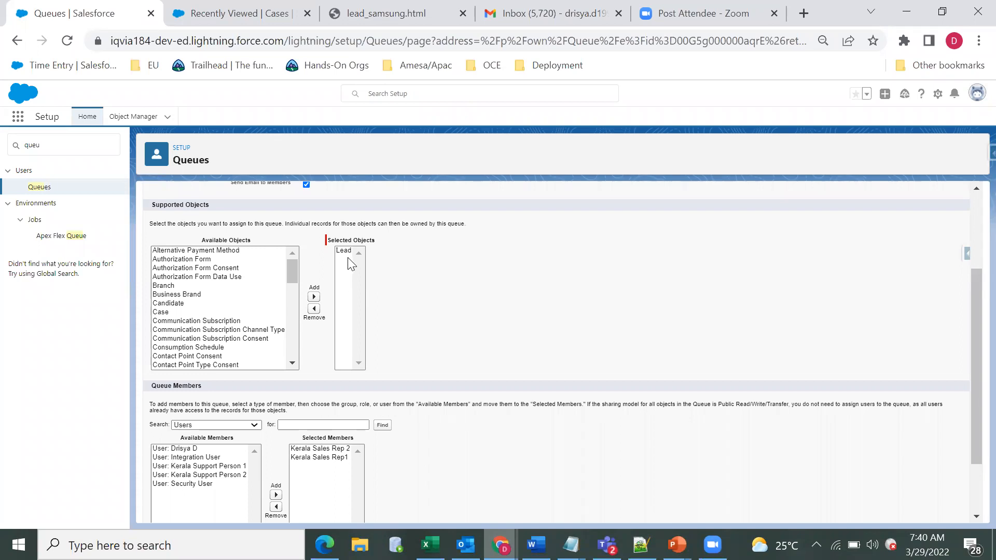
Step: Read the Public Read/Write/Transfer sharing note under Queue Members and leave the Kerala Sales Rep queue without saving
{"action": "left_click_drag", "start_coordinate": [718, 404], "coordinate": [791, 405]}
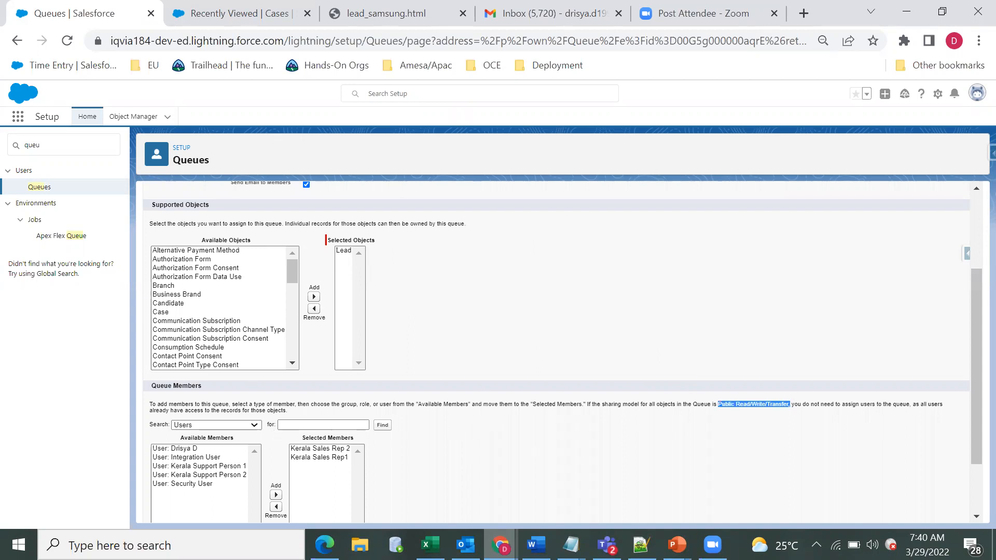
{"action": "left_click", "coordinate": [589, 439]}
{"action": "left_click_drag", "start_coordinate": [586, 406], "coordinate": [943, 421]}
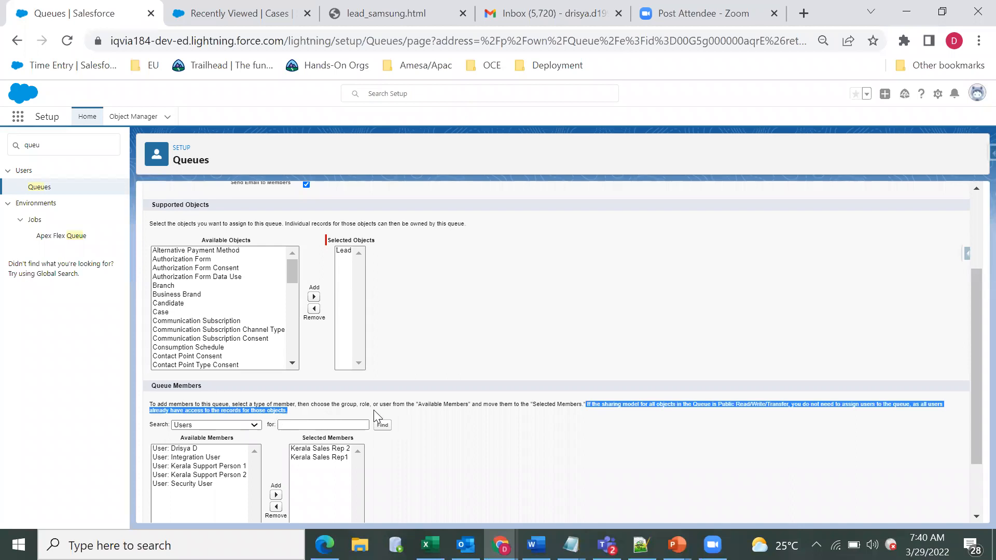
{"action": "left_click", "coordinate": [428, 384]}
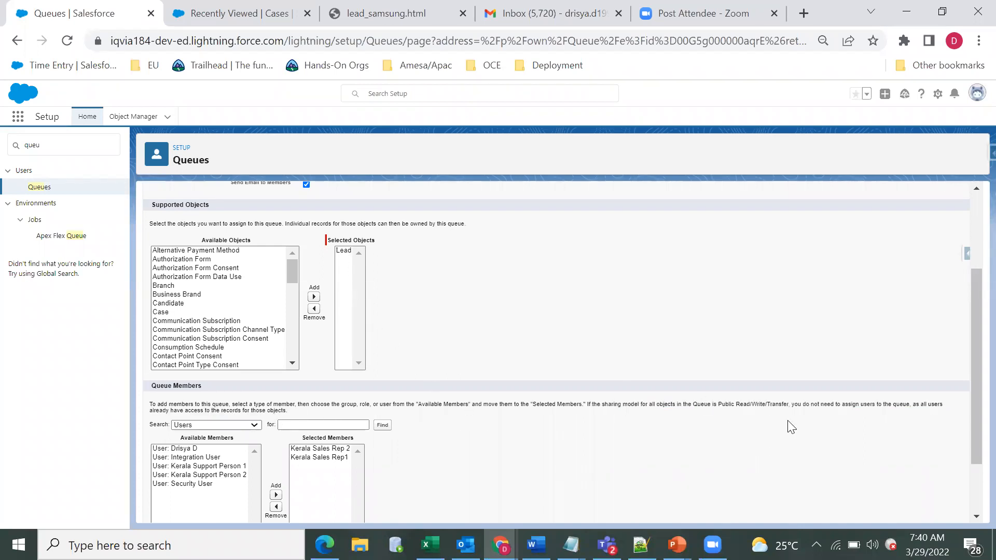
{"action": "left_click_drag", "start_coordinate": [972, 345], "coordinate": [973, 399]}
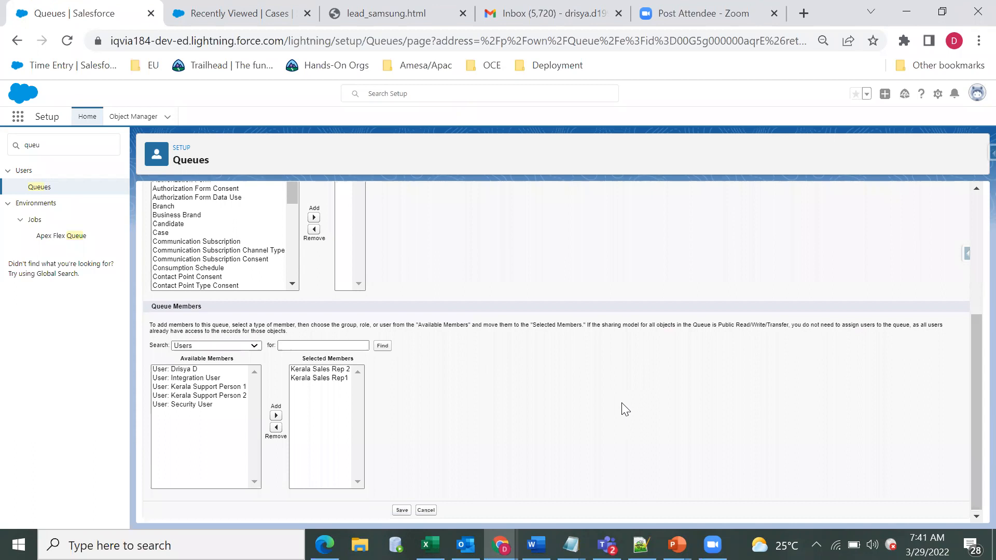
{"action": "scroll", "coordinate": [625, 410], "scroll_direction": "up", "scroll_amount": 4}
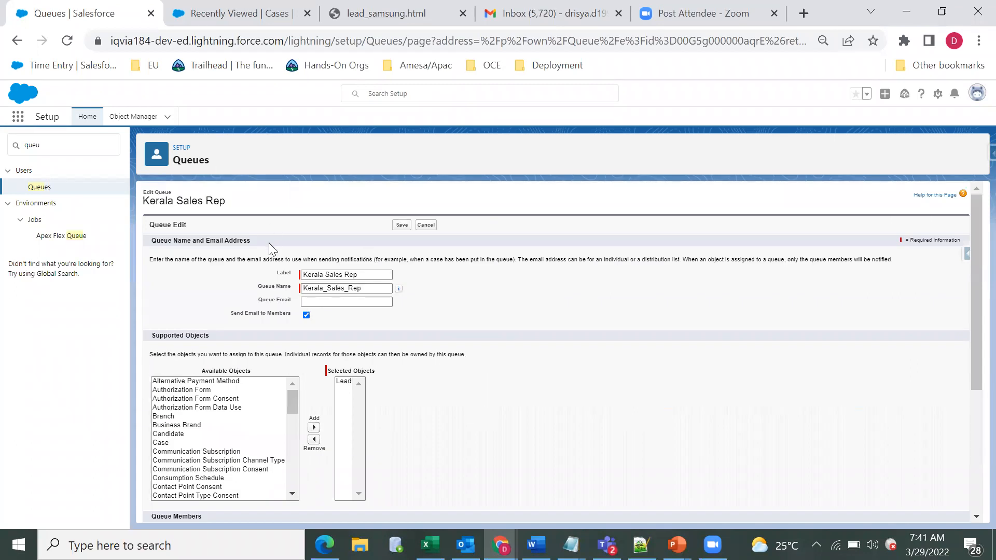
{"action": "left_click", "coordinate": [437, 226]}
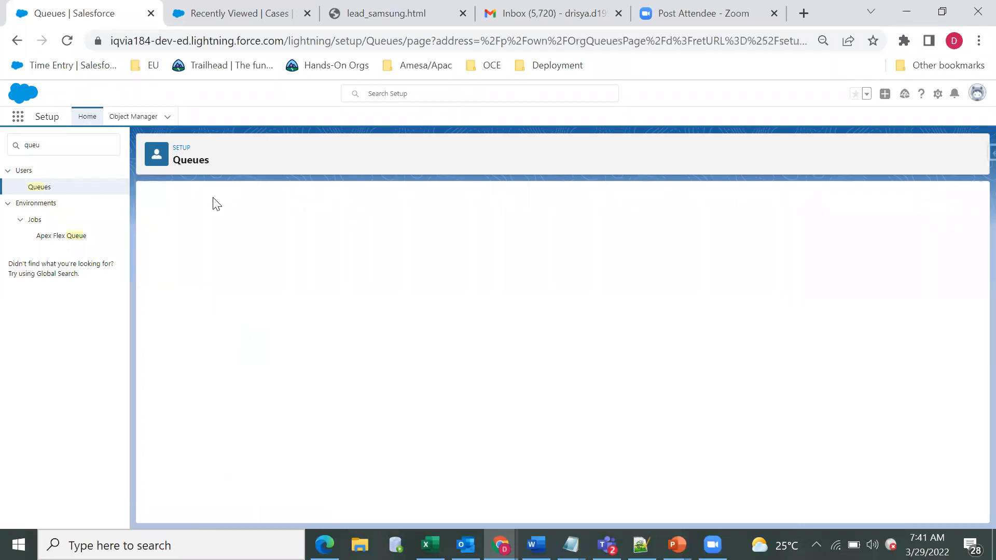
Step: Open the Kerala Support Team queue for editing and review its supported objects and the sharing model note
{"action": "left_click", "coordinate": [148, 309]}
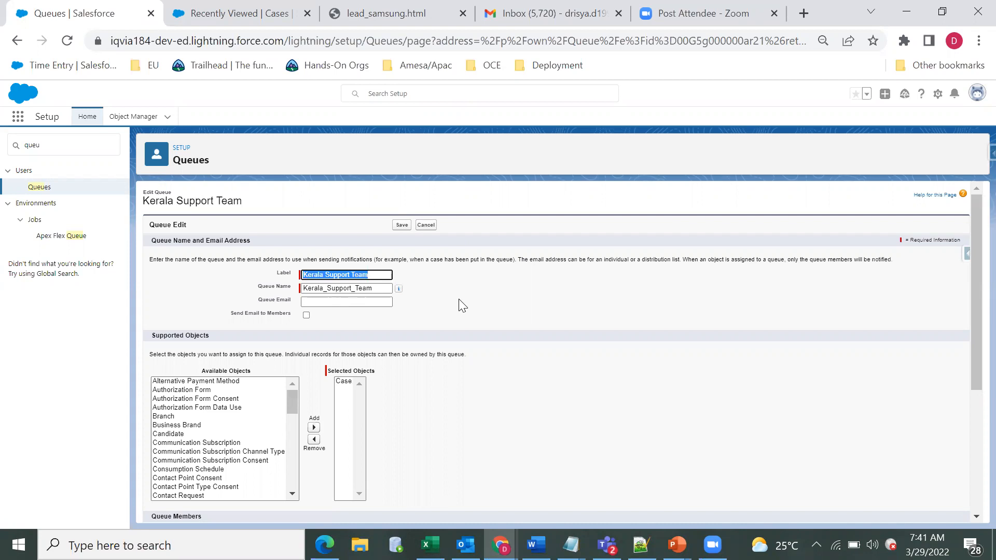
{"action": "scroll", "coordinate": [971, 501], "scroll_direction": "down", "scroll_amount": 3}
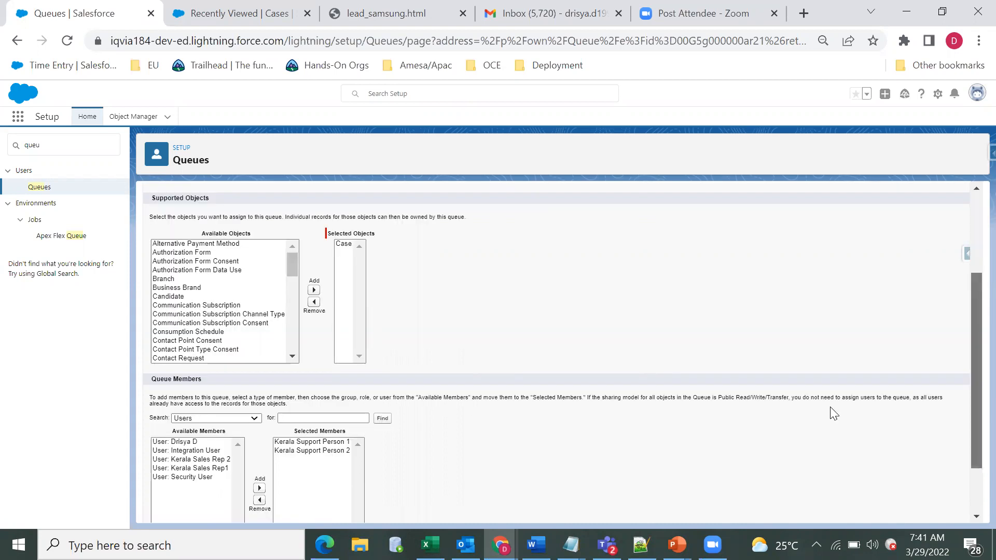
{"action": "scroll", "coordinate": [834, 414], "scroll_direction": "down", "scroll_amount": 2}
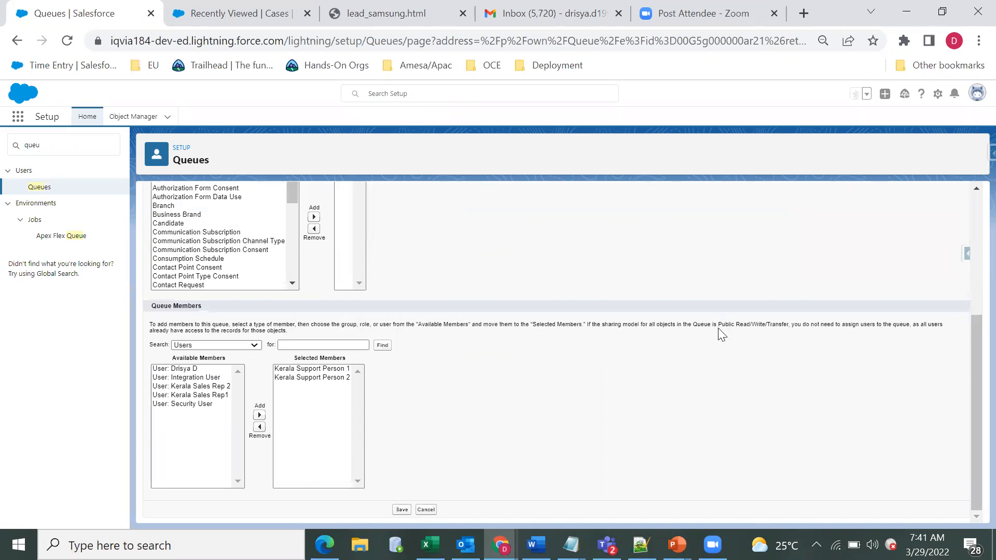
{"action": "left_click_drag", "start_coordinate": [718, 327], "coordinate": [789, 324]}
{"action": "mouse_move", "coordinate": [430, 545]}
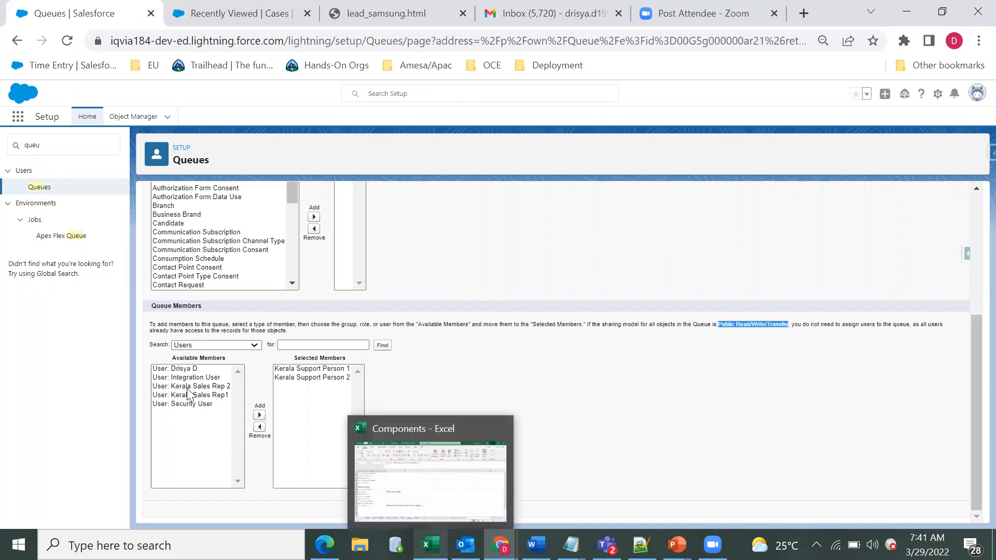
Step: Compare the available and selected members of the Kerala Support Team queue with its supported object and sharing note
{"action": "left_click_drag", "start_coordinate": [194, 369], "coordinate": [198, 403]}
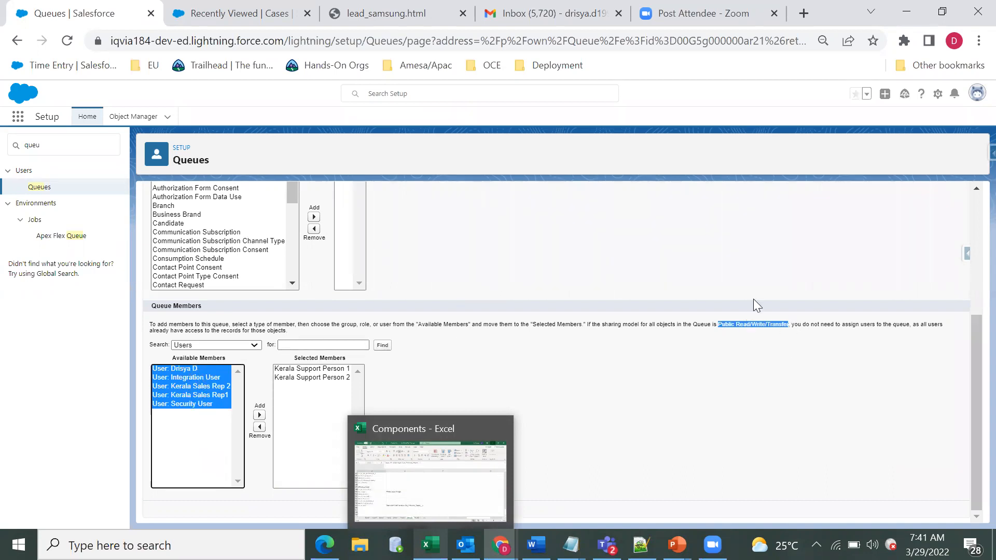
{"action": "mouse_move", "coordinate": [971, 373]}
{"action": "left_mouse_down"}
{"action": "mouse_move", "coordinate": [972, 348]}
{"action": "mouse_move", "coordinate": [971, 368]}
{"action": "left_mouse_up"}
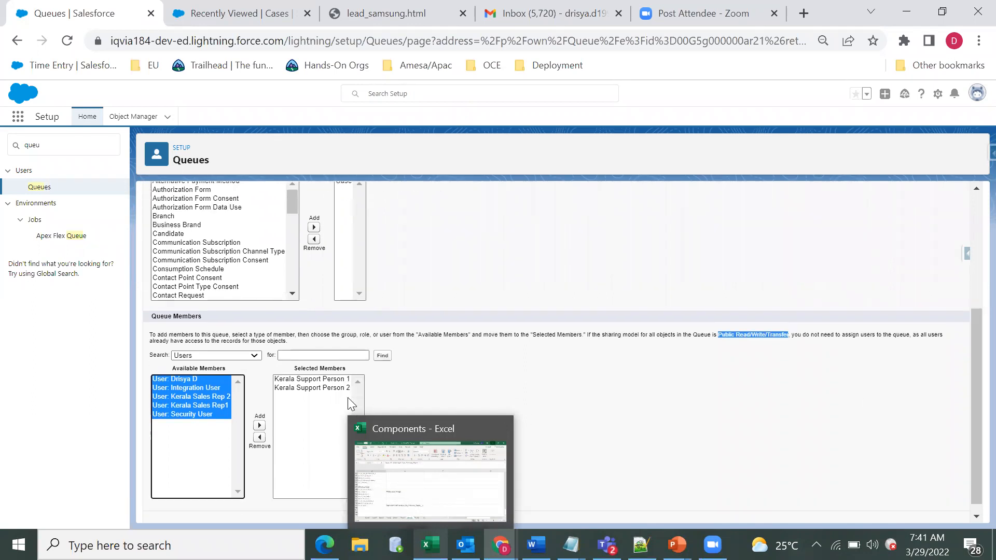
{"action": "left_click", "coordinate": [319, 388]}
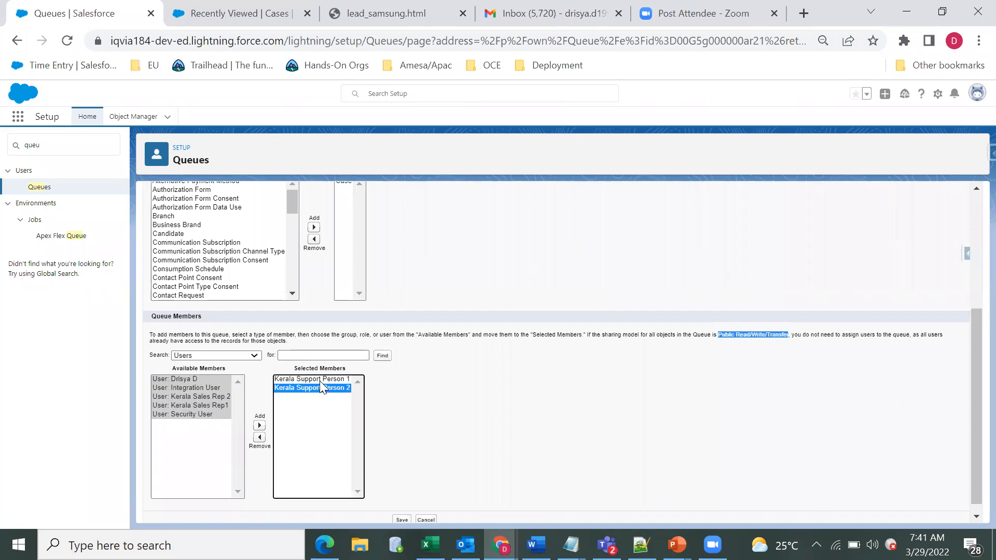
{"action": "left_click", "coordinate": [319, 380], "text": "shift"}
{"action": "scroll", "coordinate": [972, 441], "scroll_direction": "up", "scroll_amount": 1}
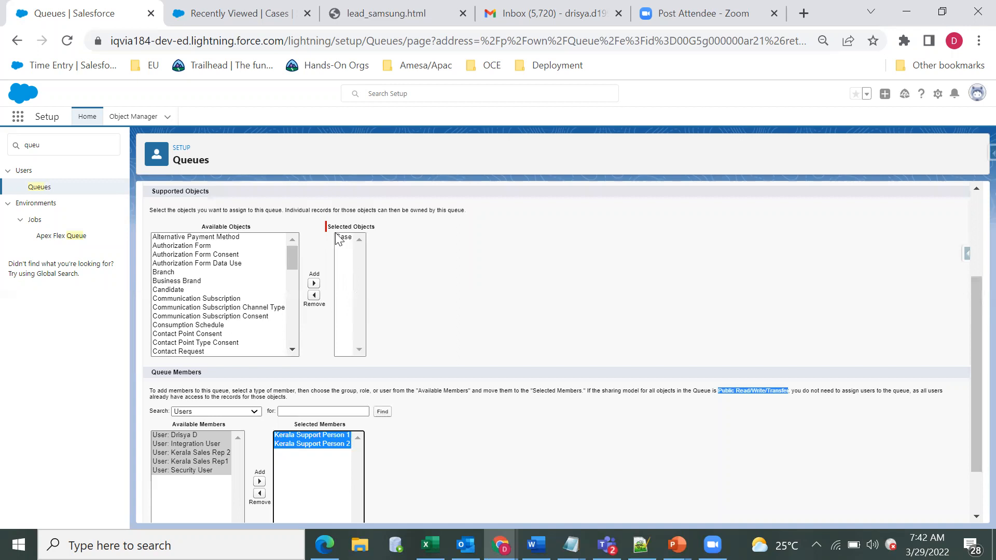
{"action": "left_click", "coordinate": [721, 393]}
{"action": "left_click_drag", "start_coordinate": [720, 393], "coordinate": [724, 407]}
{"action": "left_click", "coordinate": [724, 406]}
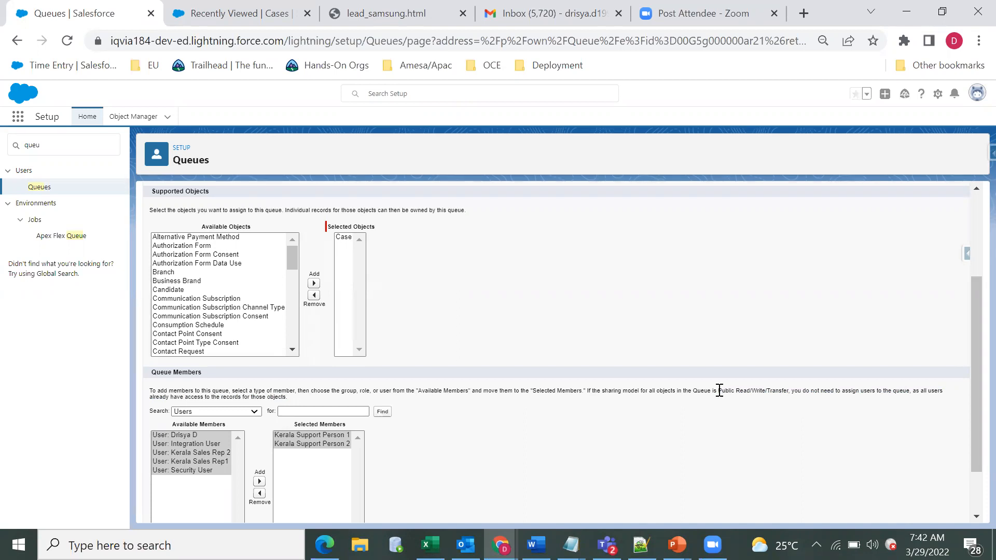
Step: Switch the queue member search to Public Groups and examine the other member types on offer
{"action": "left_click", "coordinate": [209, 412]}
{"action": "left_click", "coordinate": [218, 415]}
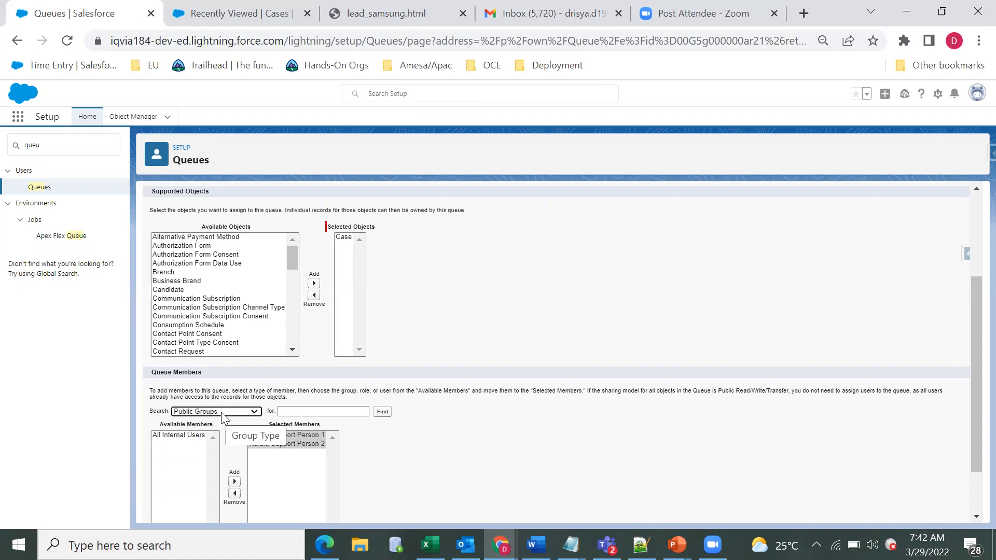
{"action": "left_click", "coordinate": [222, 414]}
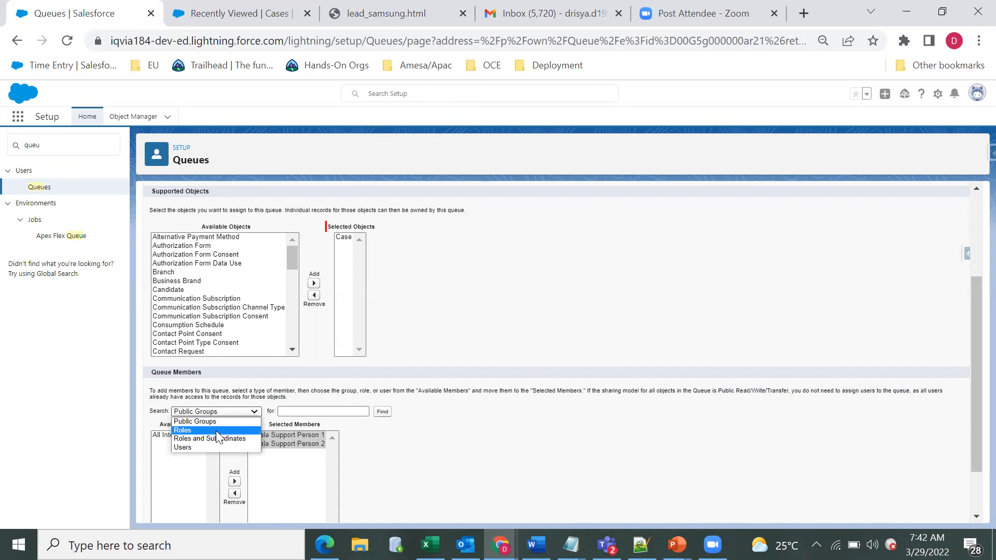
{"action": "left_click", "coordinate": [503, 386]}
{"action": "scroll", "coordinate": [519, 416], "scroll_direction": "up", "scroll_amount": 3}
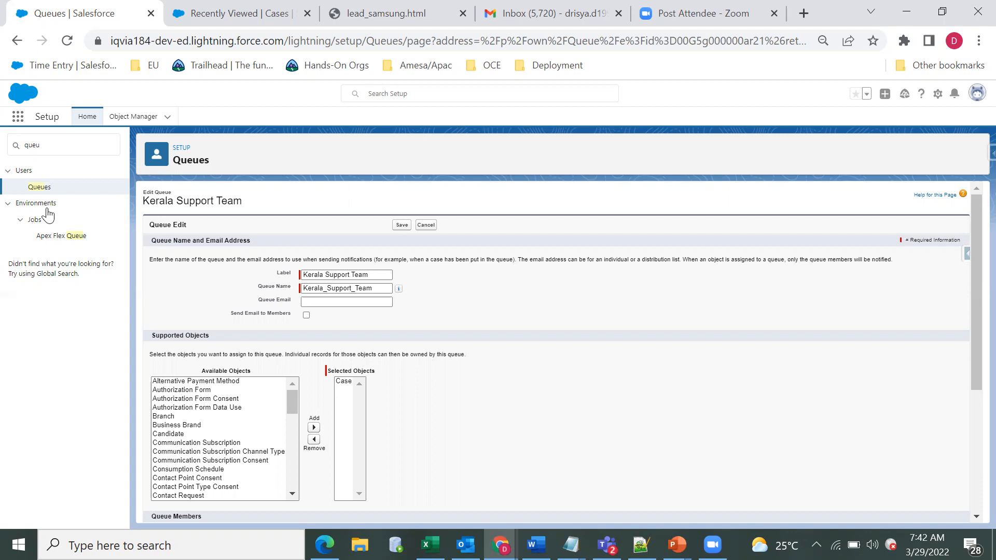
Step: Search Setup for "assign", open the Lead Assignment Rules page and highlight the Kerala Leads rule
{"action": "left_click", "coordinate": [62, 144]}
{"action": "key", "text": "BackSpace"}
{"action": "key", "text": "BackSpace"}
{"action": "key", "text": "BackSpace"}
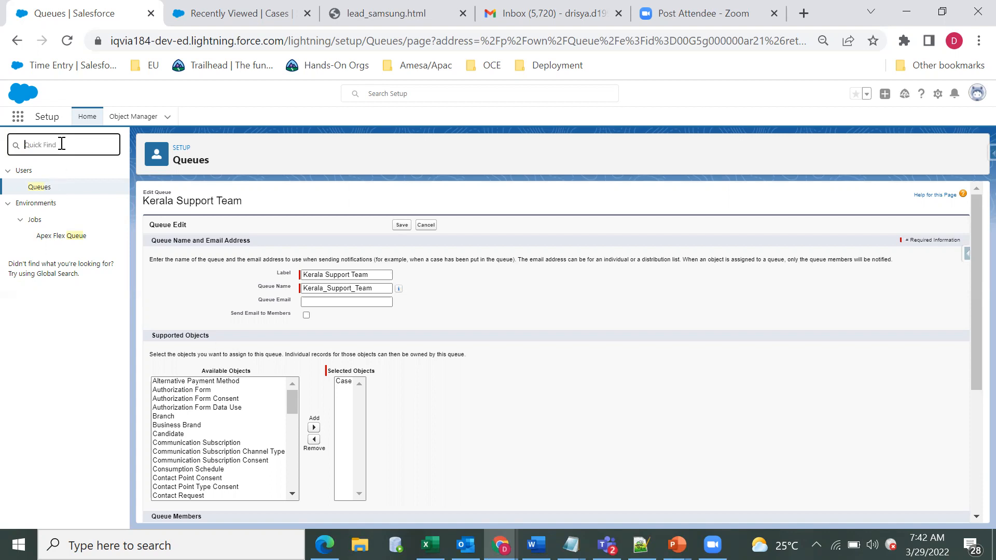
{"action": "type", "text": "as"}
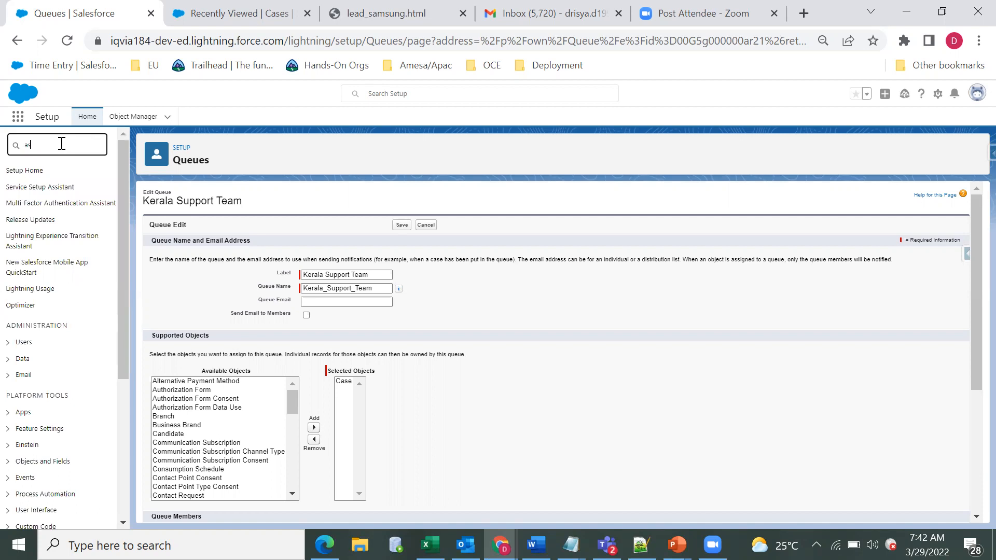
{"action": "type", "text": "sign"}
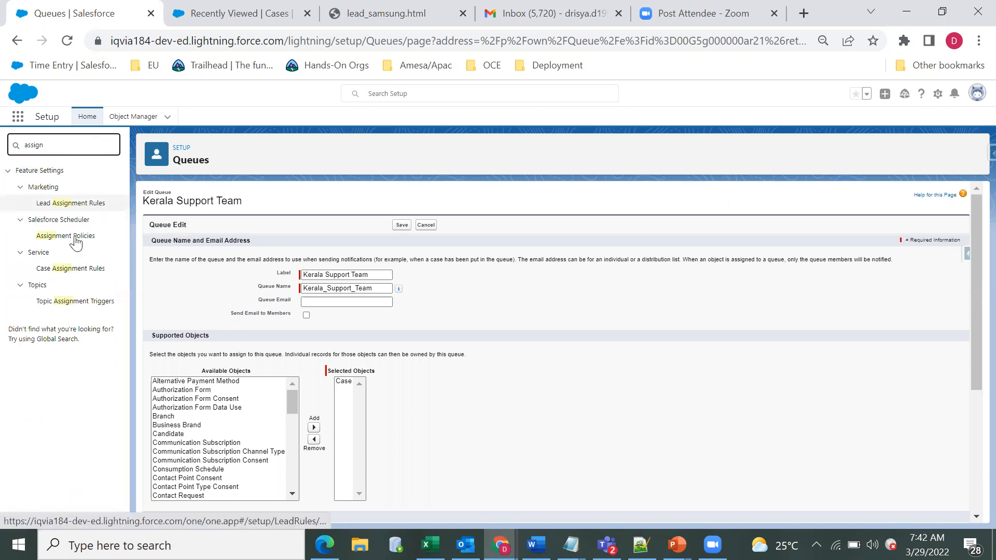
{"action": "left_click", "coordinate": [80, 203]}
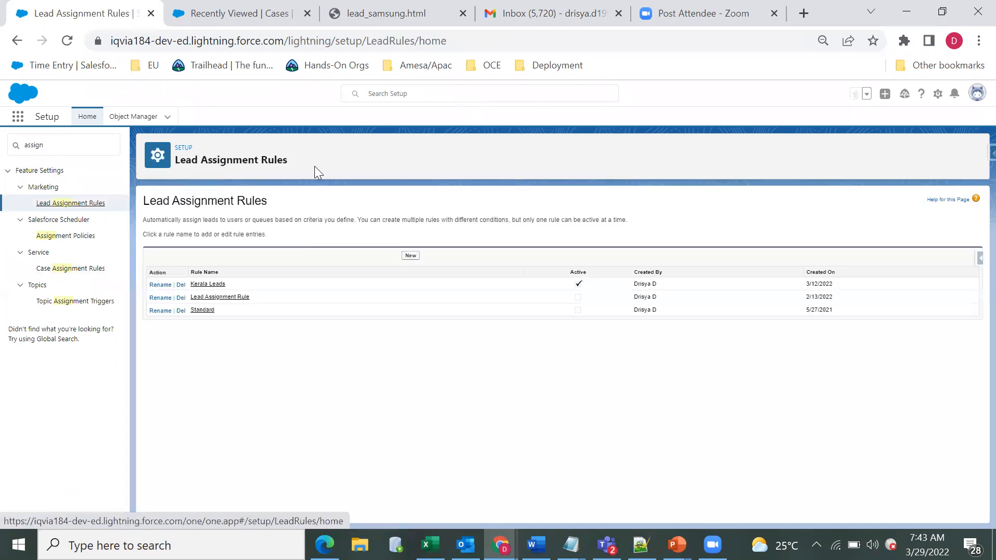
{"action": "left_click_drag", "start_coordinate": [230, 285], "coordinate": [190, 291]}
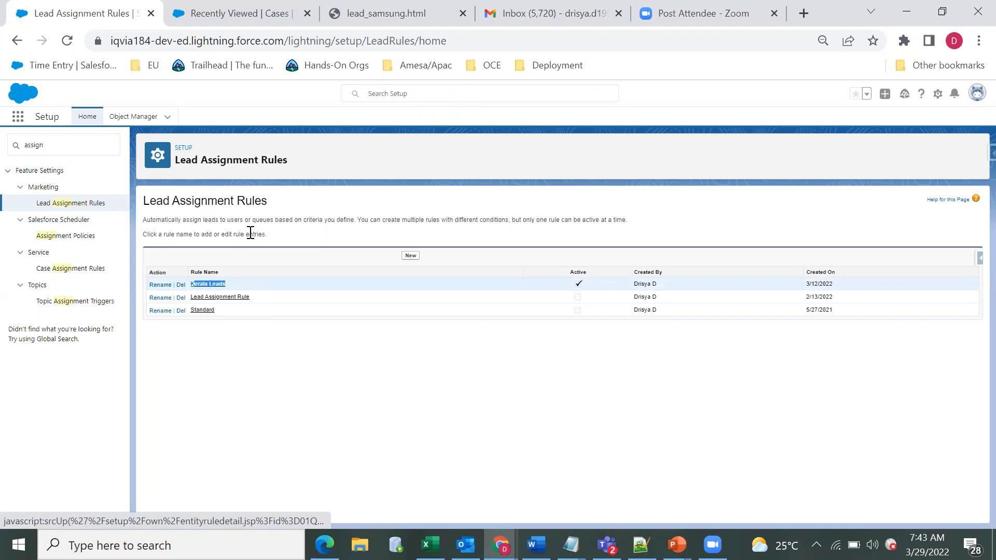
Step: Open the Kerala Leads assignment rule and review its rule name and entry criteria
{"action": "left_click", "coordinate": [235, 241]}
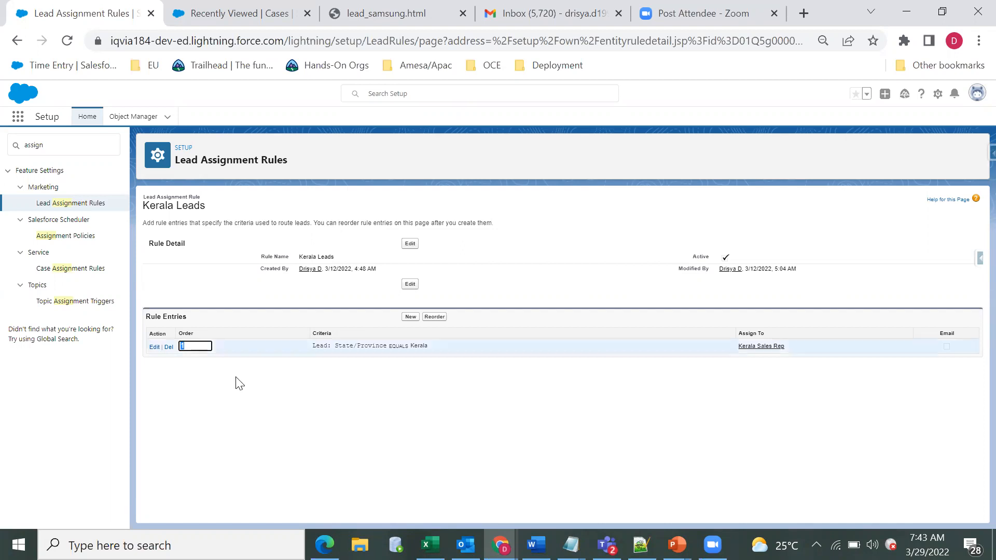
{"action": "triple_click", "coordinate": [344, 347]}
{"action": "left_click", "coordinate": [358, 402]}
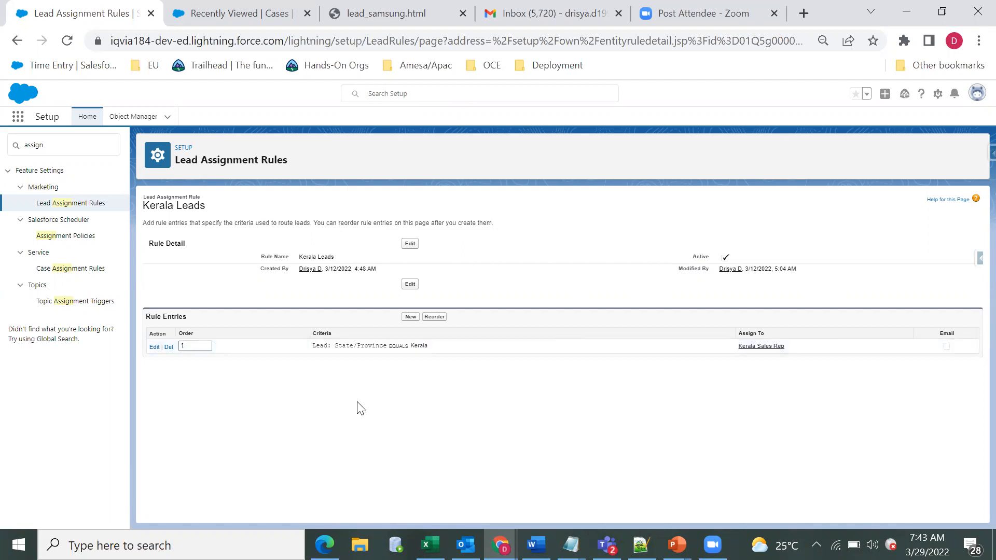
{"action": "triple_click", "coordinate": [305, 256]}
{"action": "left_click", "coordinate": [351, 262]}
Step: Open the Kerala Leads rule entry for editing and review its sort order and criteria sections
{"action": "left_click", "coordinate": [154, 346]}
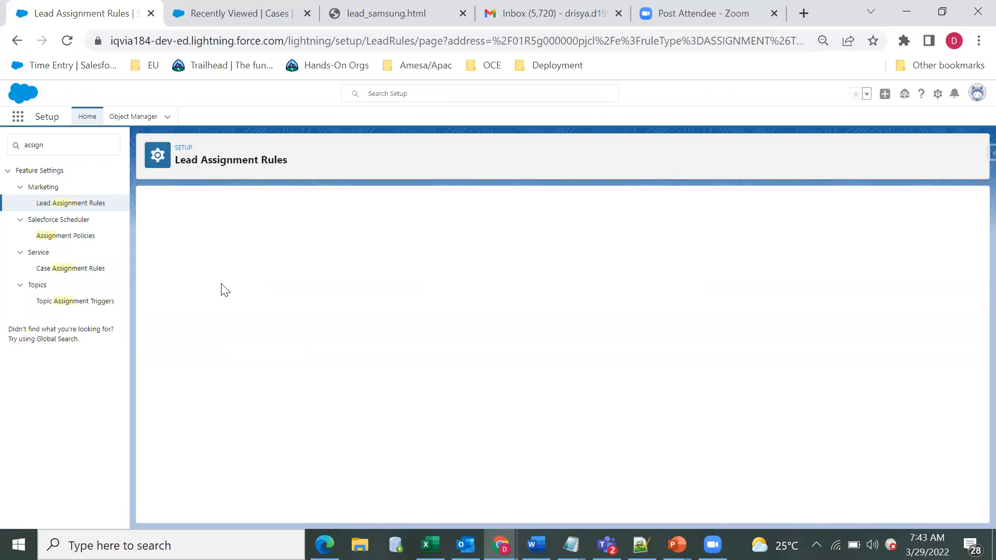
{"action": "triple_click", "coordinate": [165, 245]}
{"action": "left_click", "coordinate": [196, 270]}
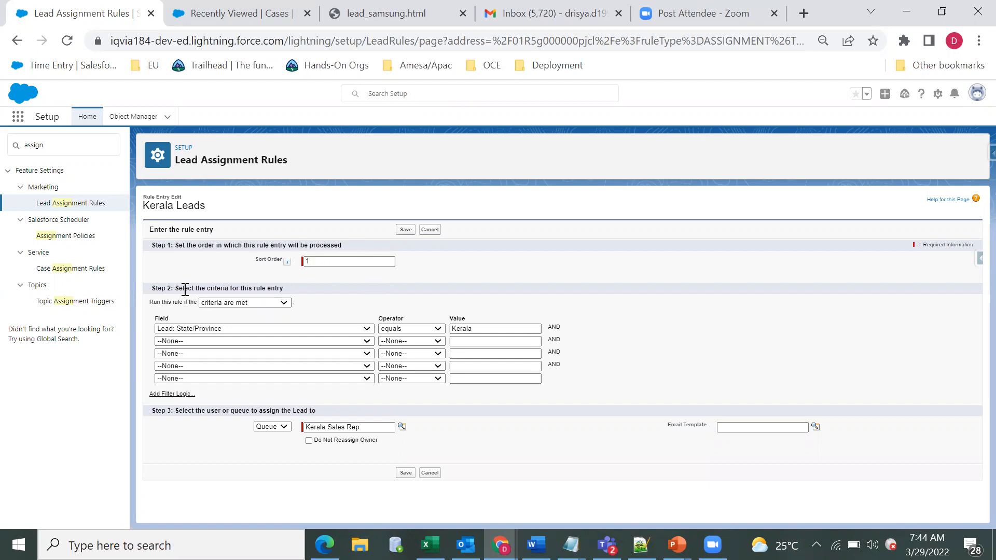
{"action": "triple_click", "coordinate": [186, 289]}
{"action": "left_click", "coordinate": [174, 321]}
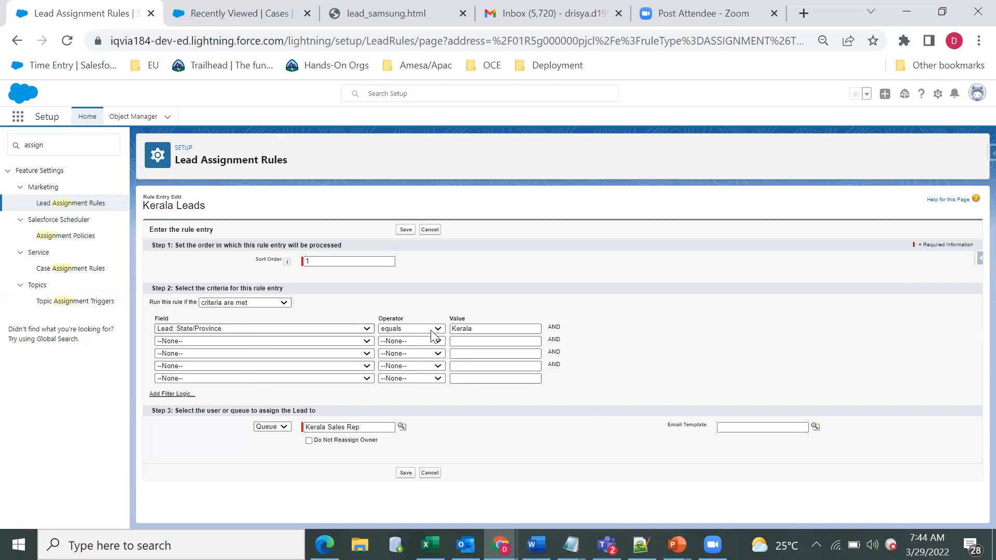
Step: Switch the rule entry's run condition to "formula evaluates to true" and back to "criteria are met"
{"action": "left_click", "coordinate": [267, 303]}
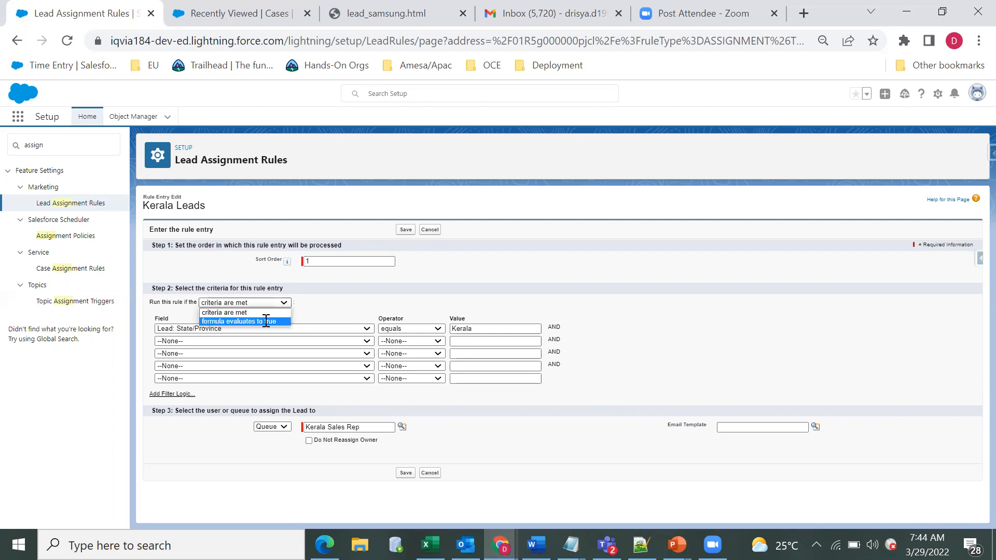
{"action": "left_click", "coordinate": [265, 318]}
{"action": "left_click", "coordinate": [258, 304]}
{"action": "left_click", "coordinate": [264, 310]}
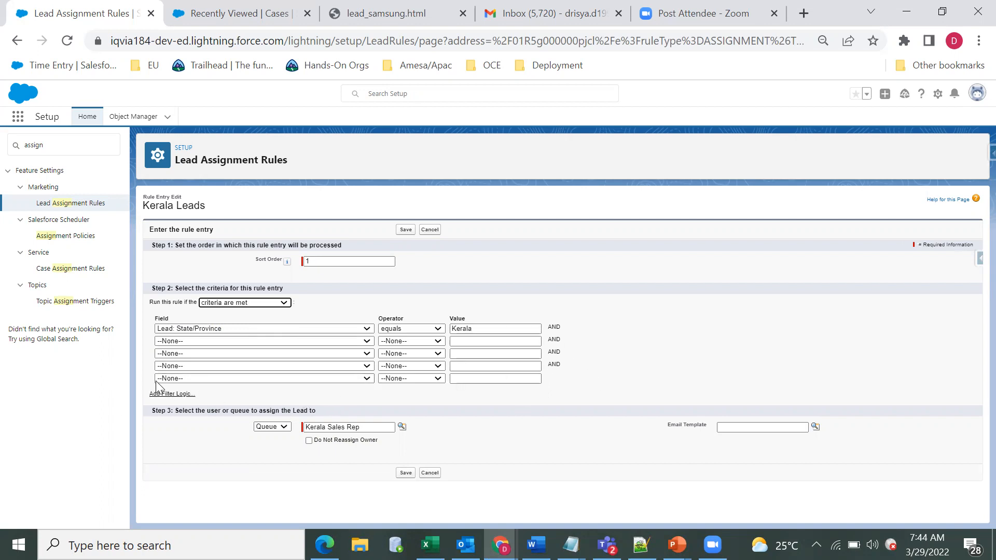
Step: Add the filter logic "1 OR 2" to the lead rule entry's criteria and clear it again
{"action": "left_click", "coordinate": [194, 411]}
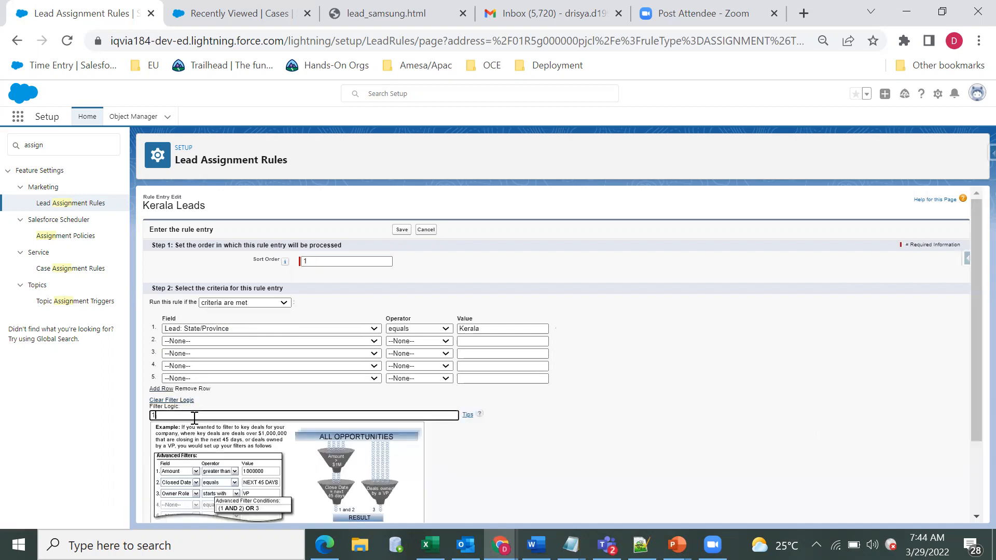
{"action": "type", "text": "OR 2"}
{"action": "left_click", "coordinate": [178, 401]}
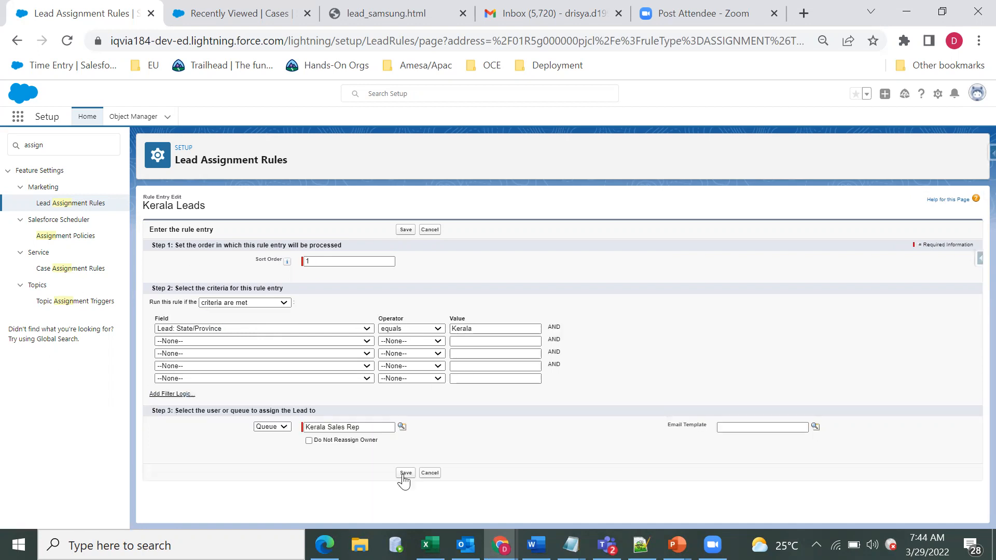
Step: Review the lead rule entry's assignment section, including the user or queue choice, the Kerala Sales Rep queue and the email template field
{"action": "triple_click", "coordinate": [243, 411]}
{"action": "left_click", "coordinate": [210, 445]}
{"action": "left_click", "coordinate": [267, 427]}
{"action": "left_click", "coordinate": [273, 428]}
{"action": "key", "text": "Tab"}
{"action": "left_click", "coordinate": [147, 322]}
{"action": "left_click_drag", "start_coordinate": [392, 428], "coordinate": [295, 427]}
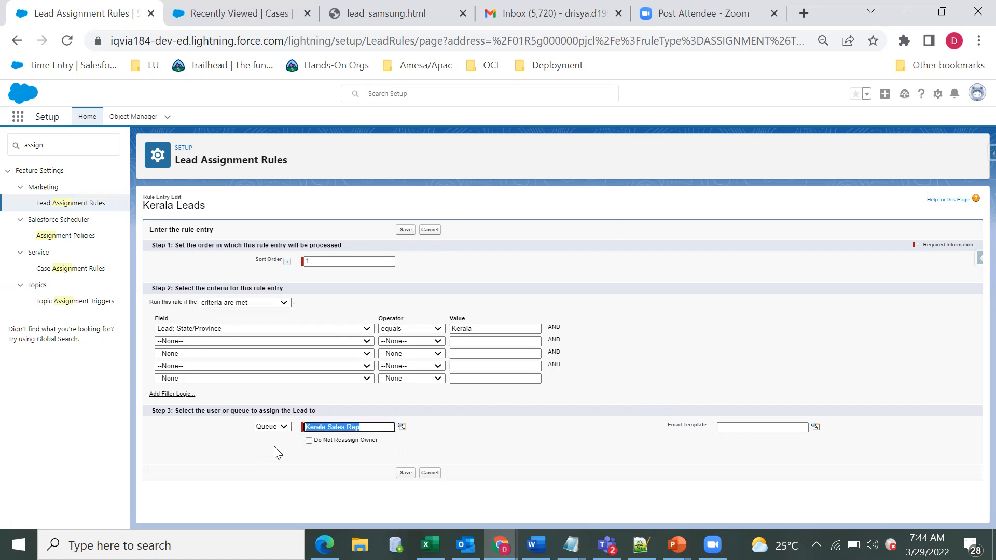
{"action": "left_click", "coordinate": [751, 435]}
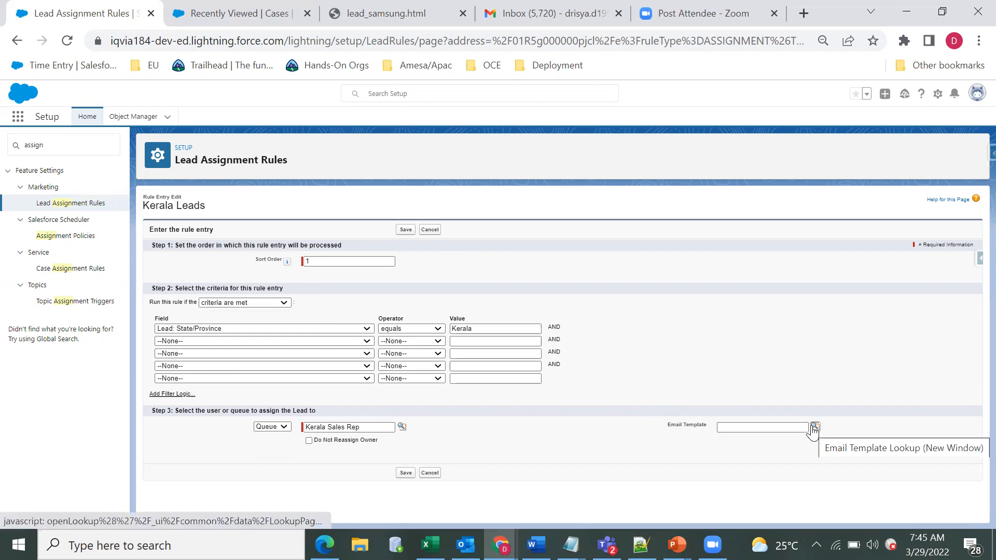
Step: Try the Do Not Reassign Owner option on the lead rule entry and cancel the edit
{"action": "left_click", "coordinate": [308, 441]}
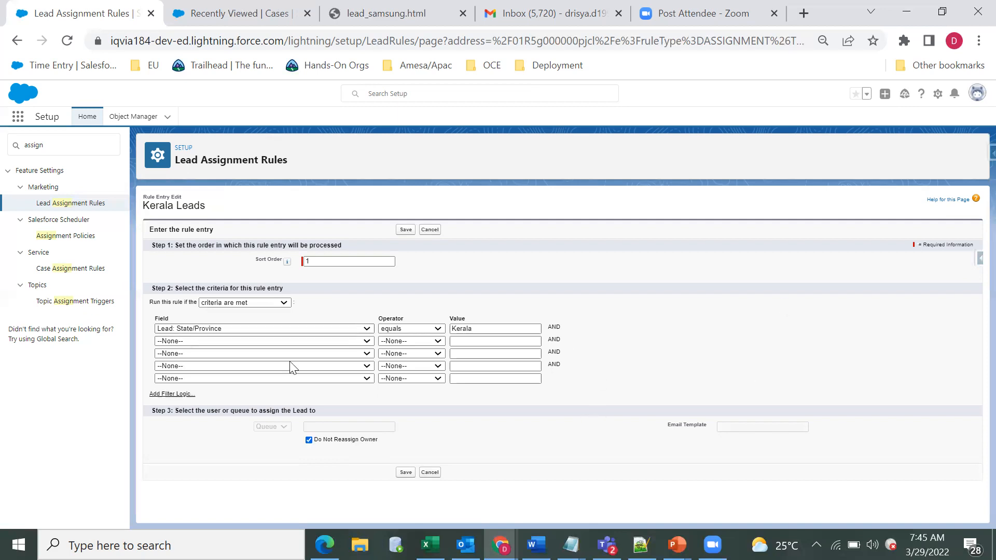
{"action": "left_click", "coordinate": [309, 440]}
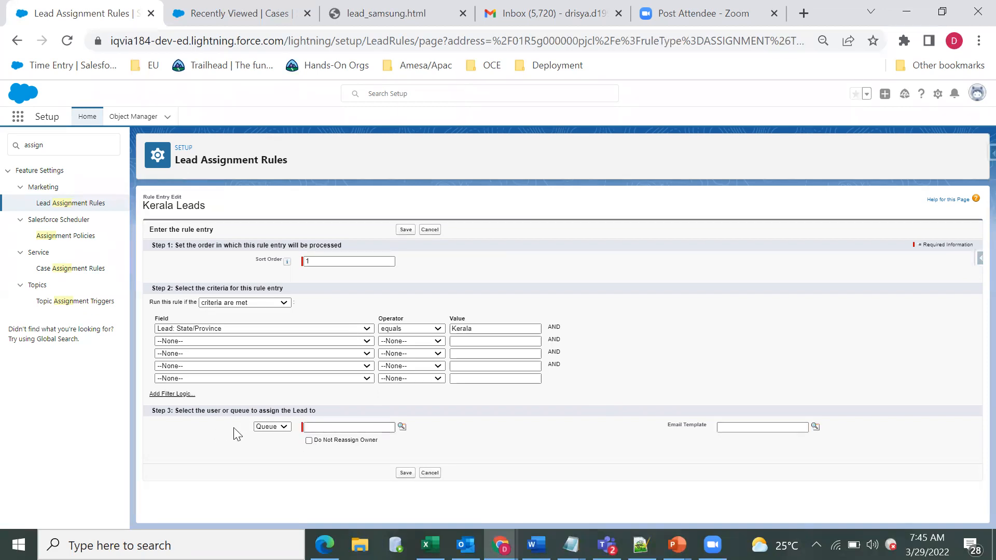
{"action": "left_click", "coordinate": [430, 472]}
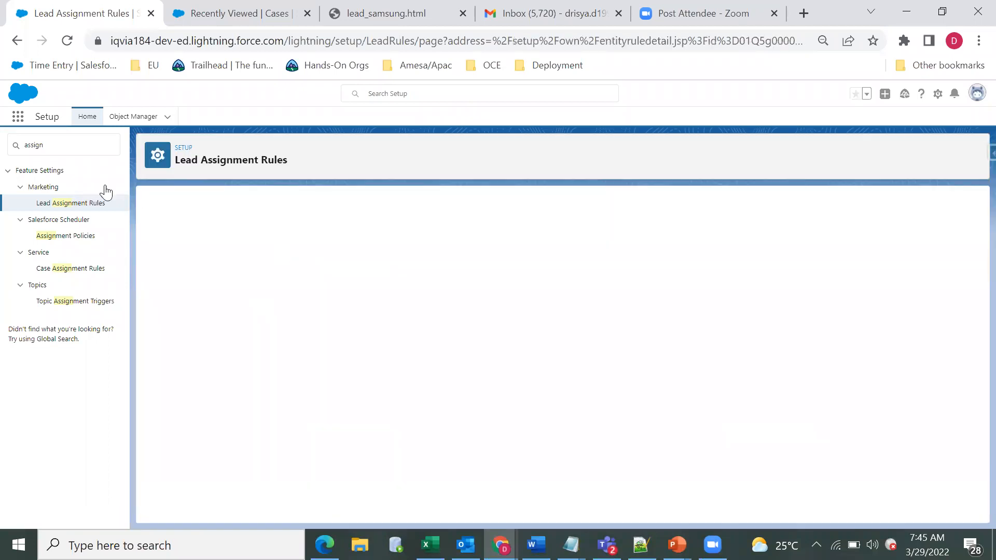
Step: Go to Case Assignment Rules, open the rule named Case Assignment Rule and review its name and active status
{"action": "left_click", "coordinate": [82, 275]}
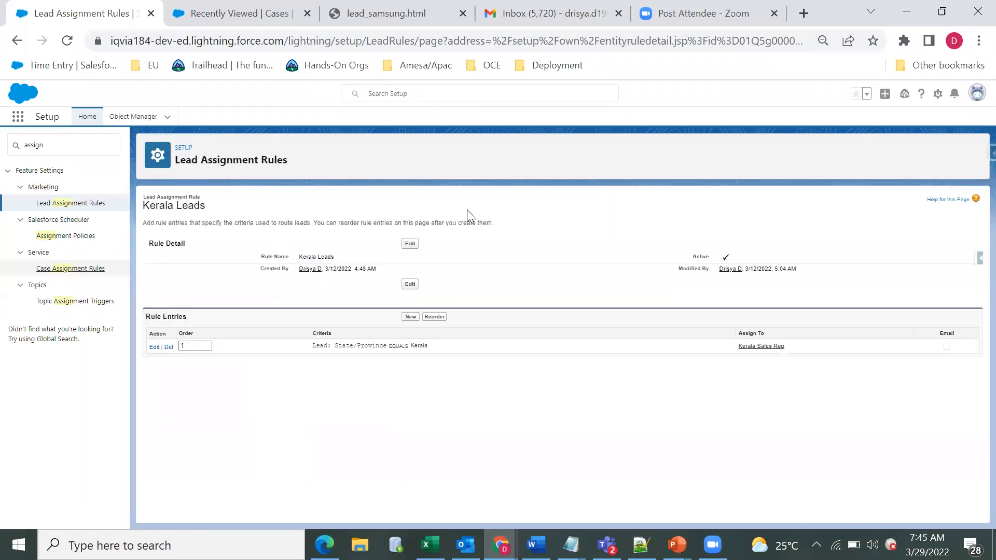
{"action": "left_click", "coordinate": [76, 271]}
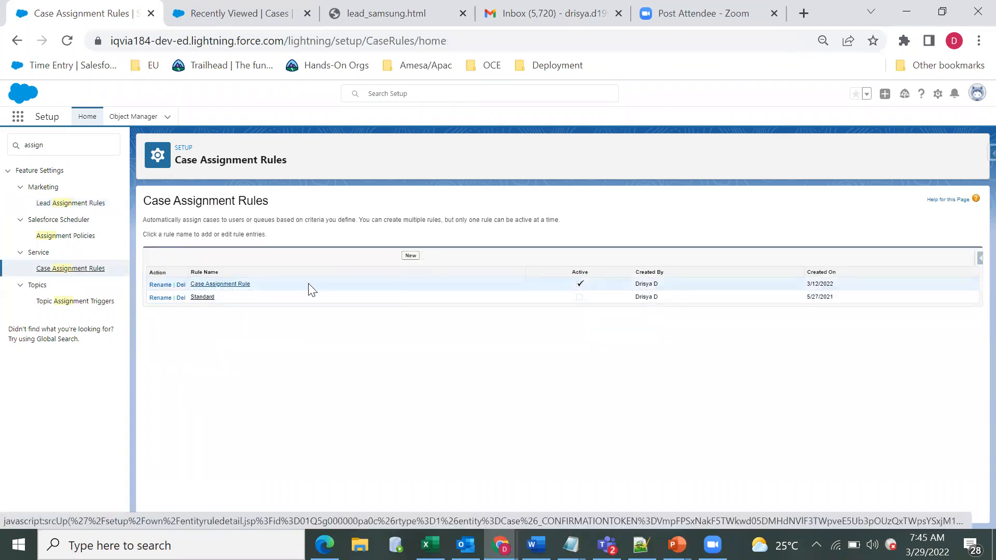
{"action": "left_click", "coordinate": [396, 290]}
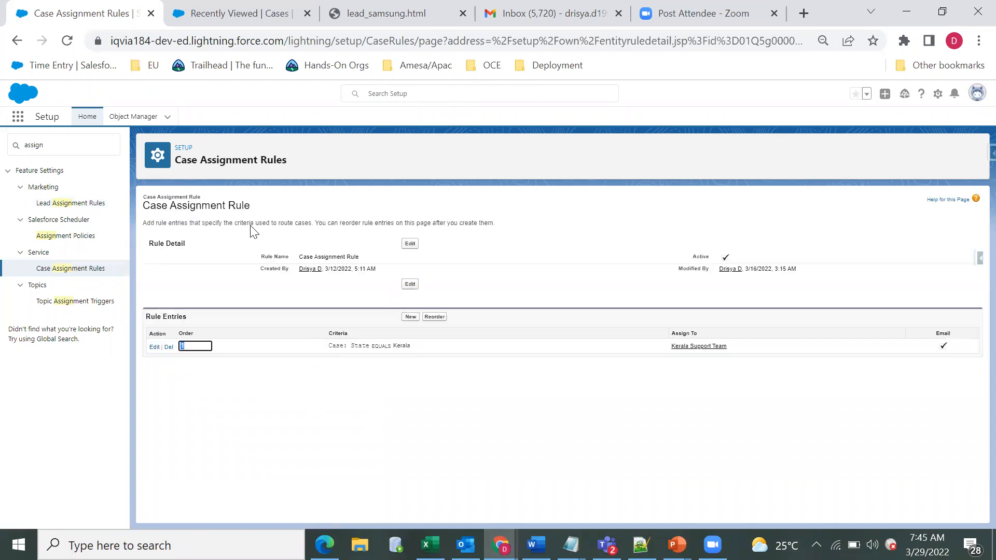
{"action": "triple_click", "coordinate": [333, 257]}
{"action": "left_click", "coordinate": [697, 266]}
{"action": "double_click", "coordinate": [699, 258]}
Step: Open the case rule entry for editing and review its state criteria, Kerala Support Team queue and optional case team section
{"action": "left_click", "coordinate": [154, 348]}
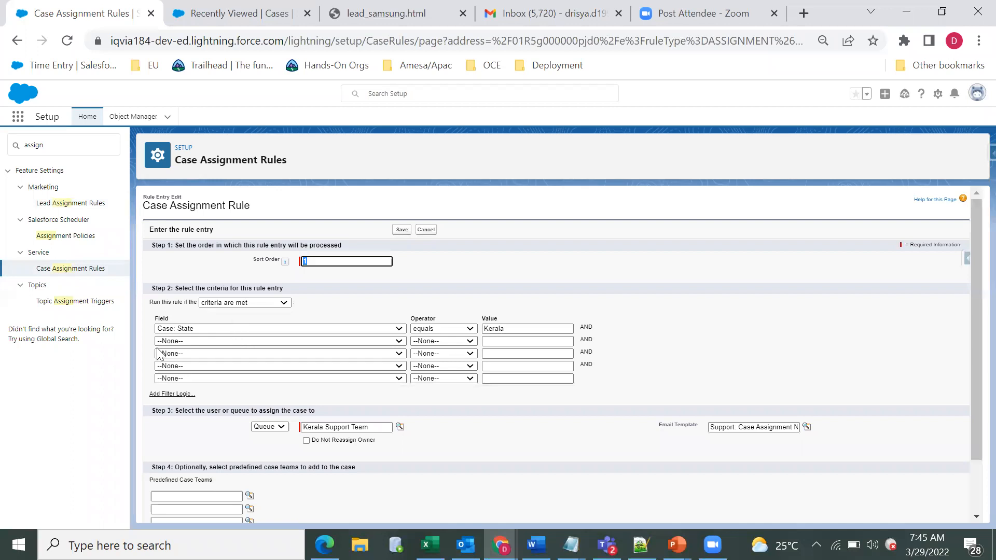
{"action": "left_click", "coordinate": [189, 330]}
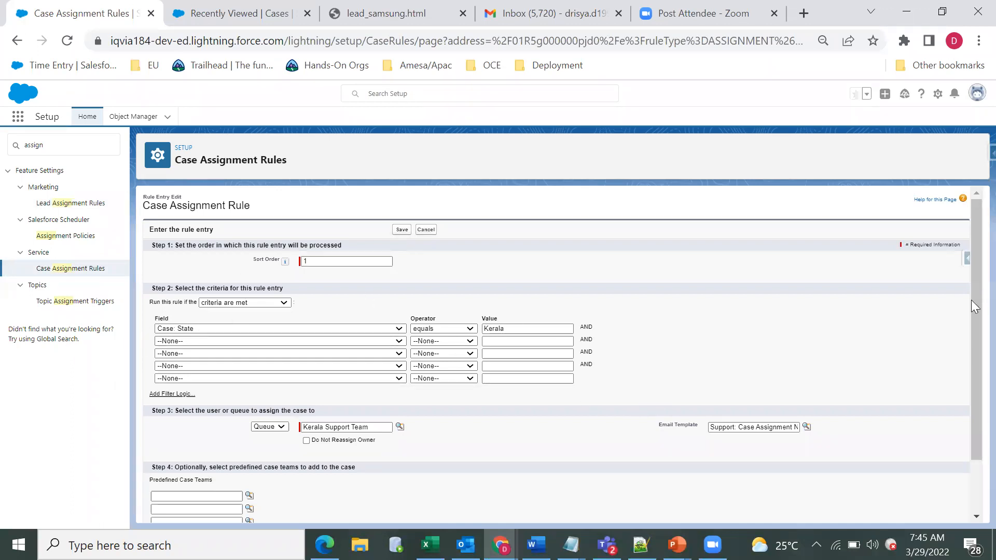
{"action": "scroll", "coordinate": [312, 355], "scroll_direction": "down", "scroll_amount": 1}
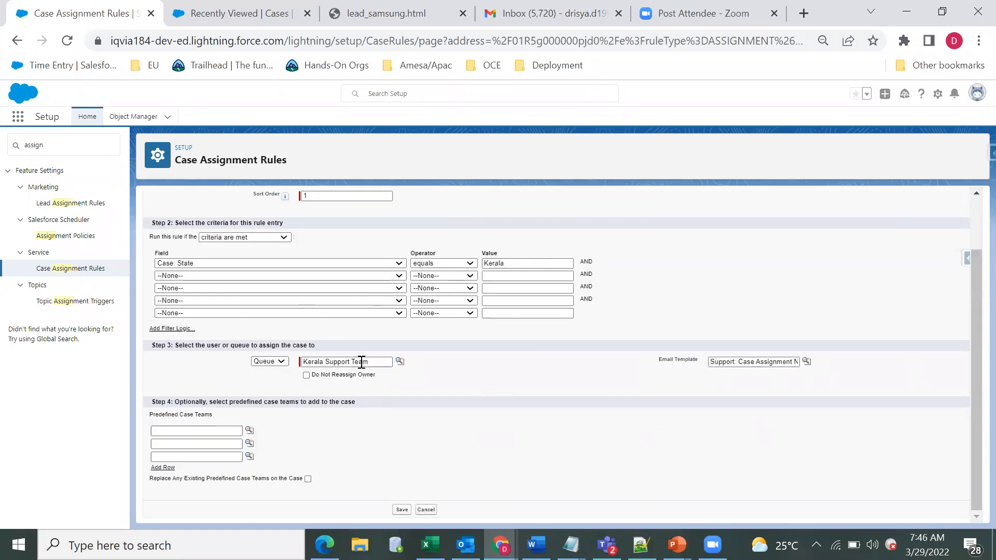
{"action": "left_click_drag", "start_coordinate": [302, 361], "coordinate": [372, 384]}
{"action": "left_click", "coordinate": [642, 389]}
{"action": "left_click_drag", "start_coordinate": [331, 402], "coordinate": [318, 417]}
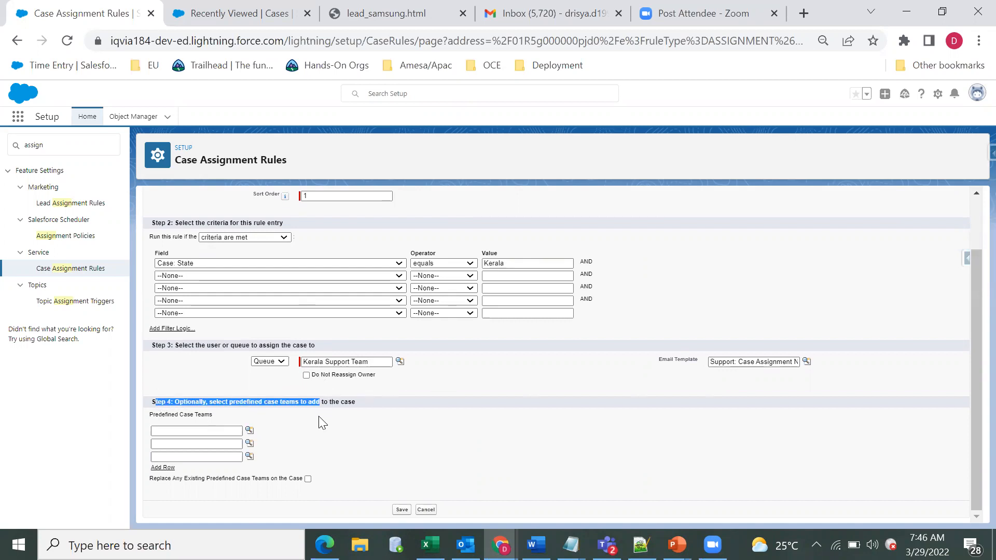
{"action": "left_click", "coordinate": [291, 412]}
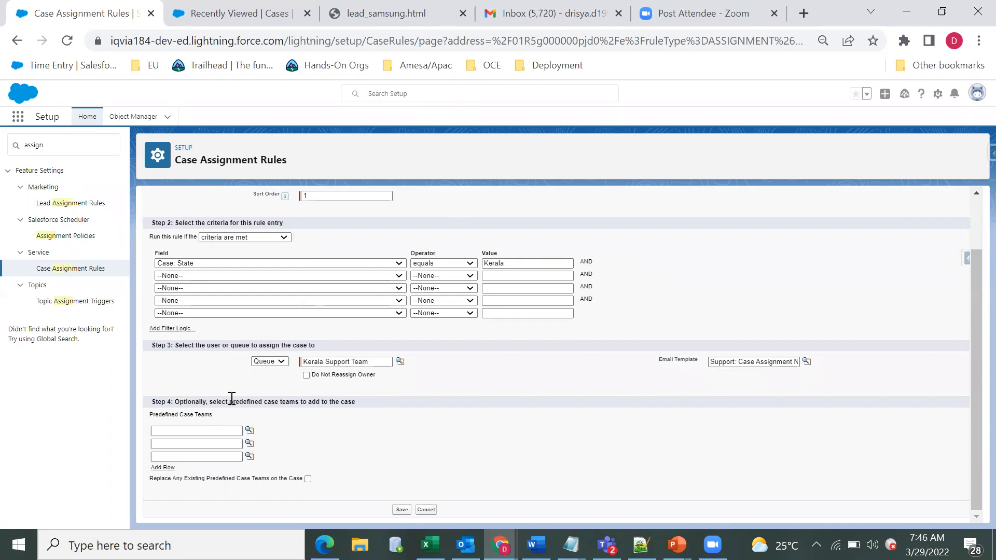
Step: Open Setup in an additional browser tab and return to the case rule entry to highlight its predefined case teams option
{"action": "left_click", "coordinate": [208, 12]}
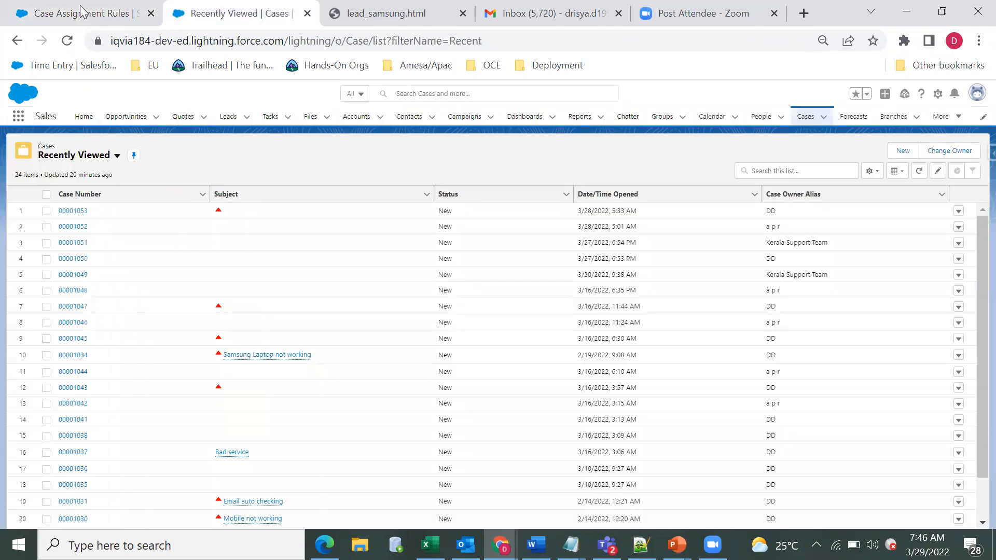
{"action": "left_click", "coordinate": [86, 12]}
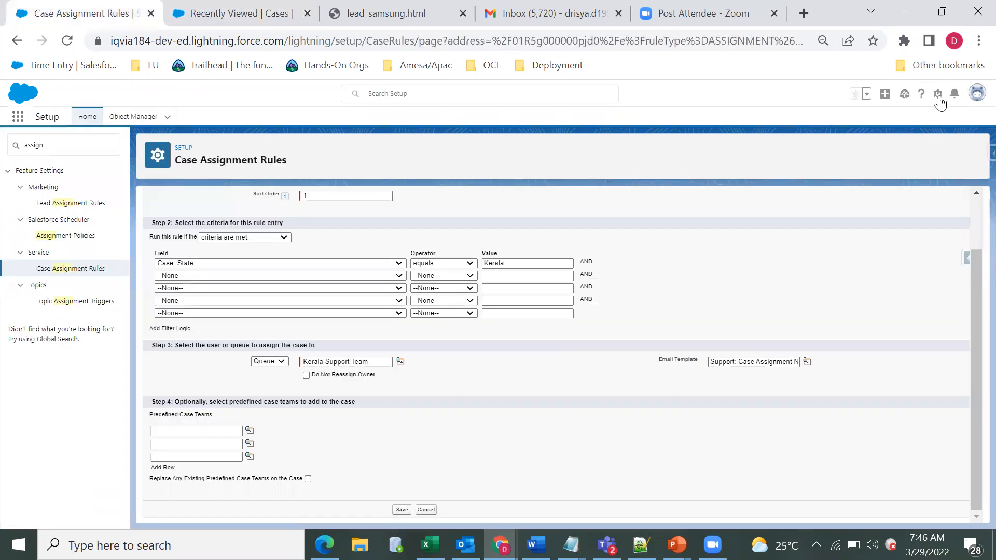
{"action": "left_click", "coordinate": [939, 97]}
{"action": "left_click", "coordinate": [920, 122]}
{"action": "left_click", "coordinate": [92, 8]}
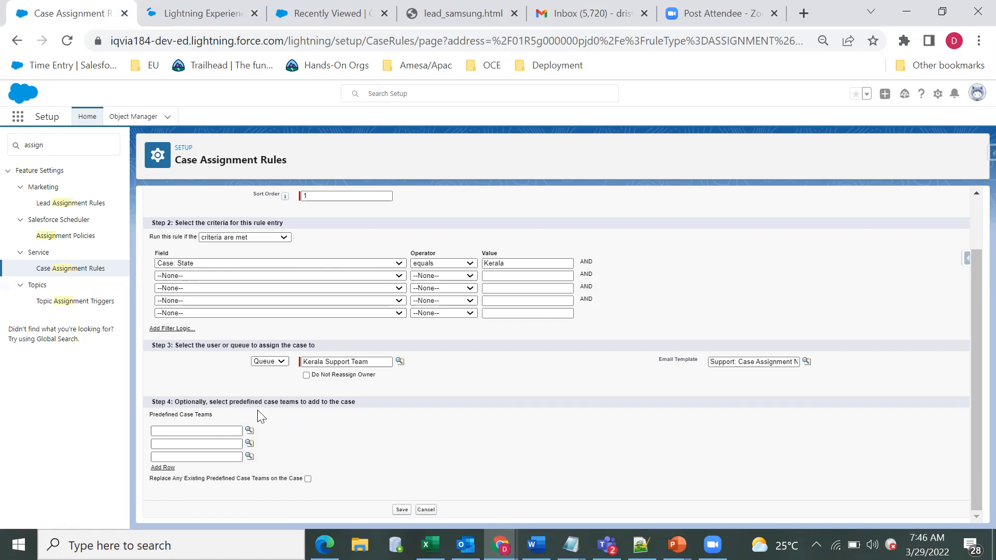
{"action": "left_click_drag", "start_coordinate": [297, 403], "coordinate": [233, 406]}
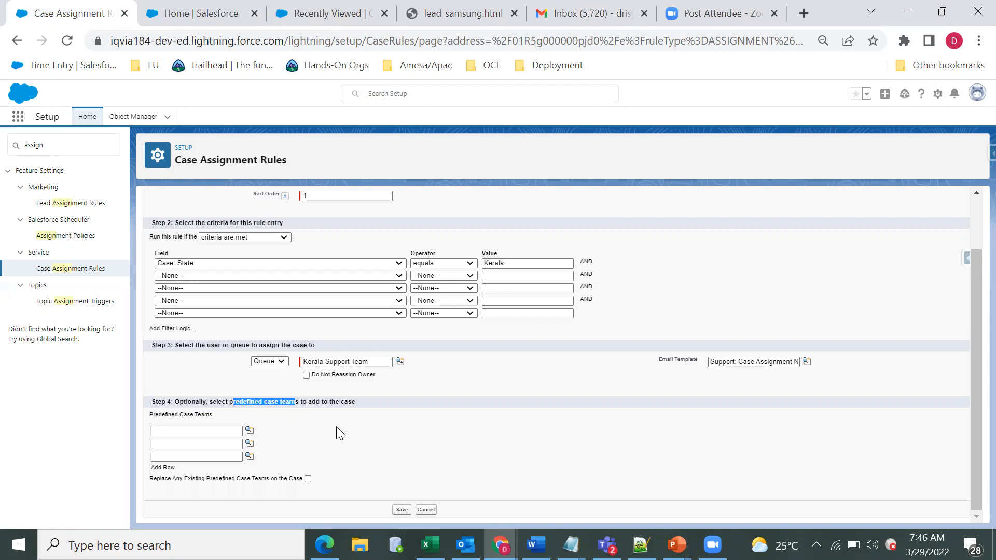
{"action": "left_click", "coordinate": [311, 442]}
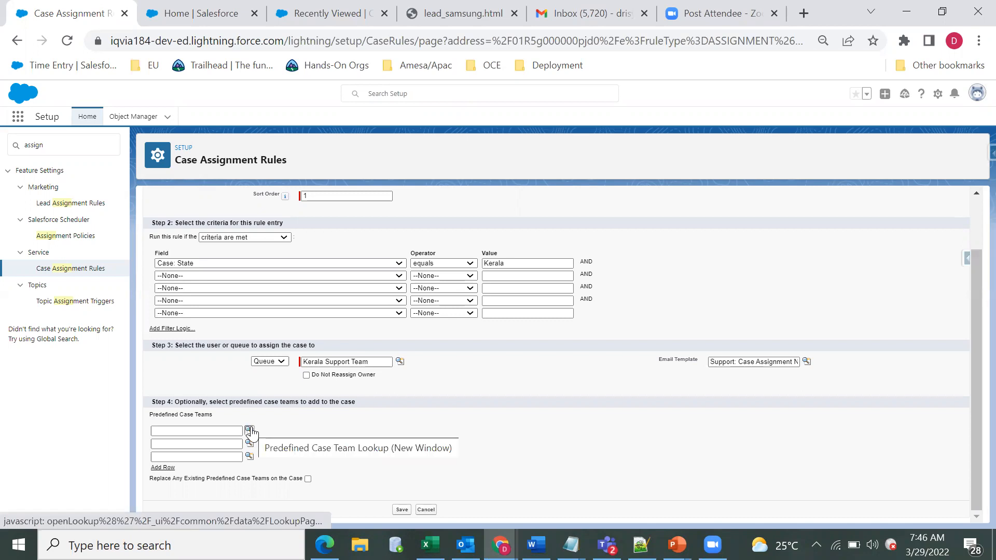
Step: Search for "case" in the new Setup tab and open the Predefined Case Teams page
{"action": "left_click", "coordinate": [193, 24]}
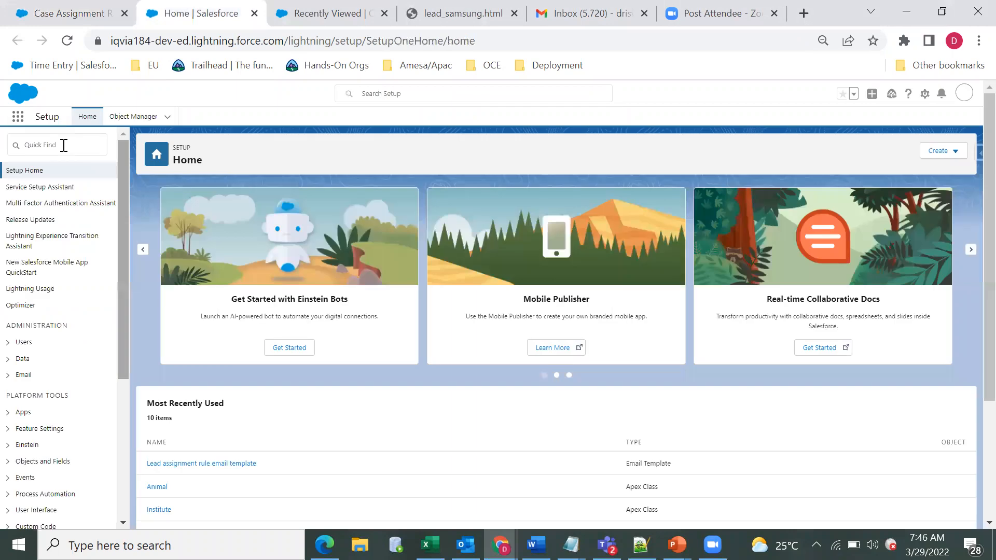
{"action": "left_click", "coordinate": [63, 146]}
{"action": "type", "text": "p"}
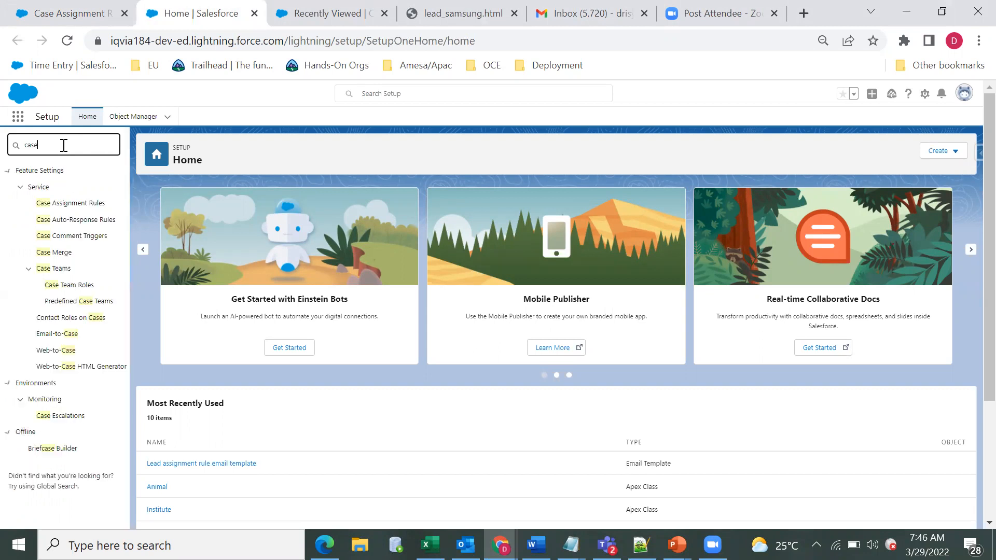
{"action": "left_click", "coordinate": [78, 301]}
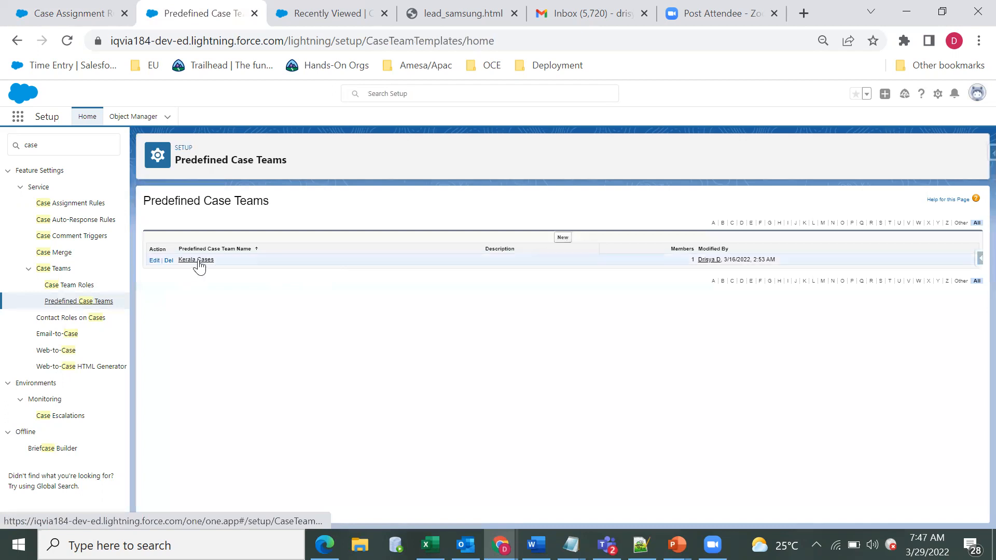
Step: Open the Case Team Roles page and review the Manager role and its case access
{"action": "left_click", "coordinate": [97, 285]}
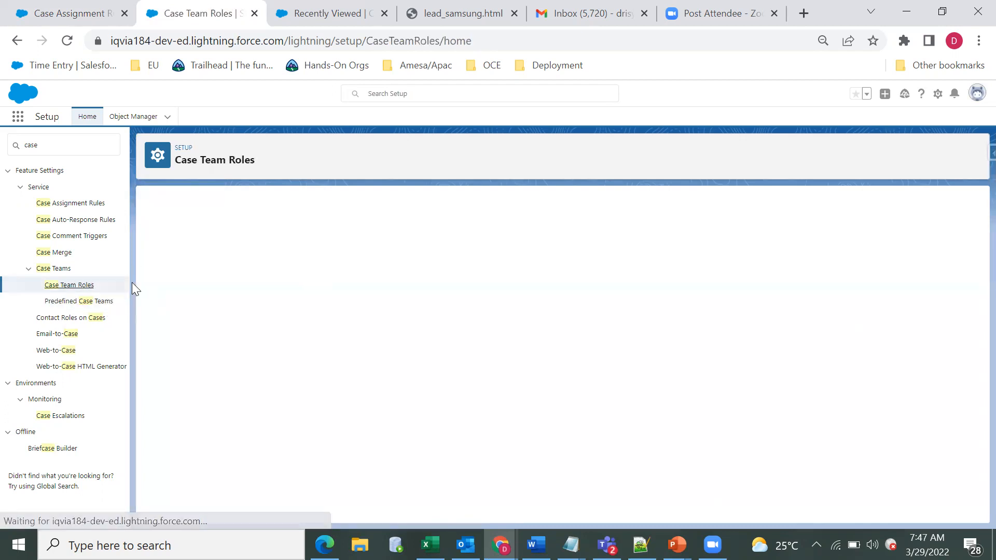
{"action": "left_click_drag", "start_coordinate": [193, 261], "coordinate": [178, 273]}
{"action": "left_click", "coordinate": [235, 294]}
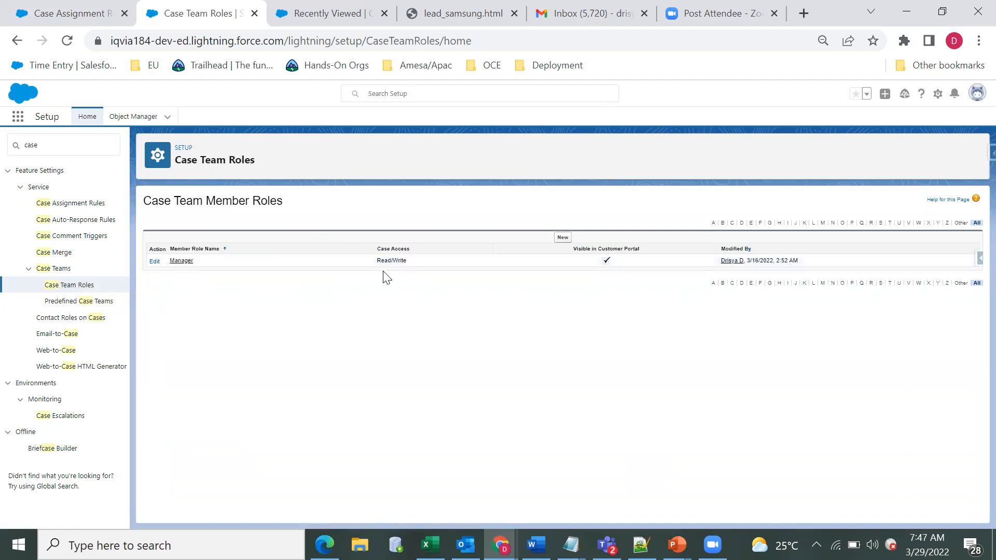
{"action": "triple_click", "coordinate": [392, 261]}
{"action": "left_click", "coordinate": [385, 289]}
{"action": "triple_click", "coordinate": [378, 263]}
{"action": "left_click", "coordinate": [287, 319]}
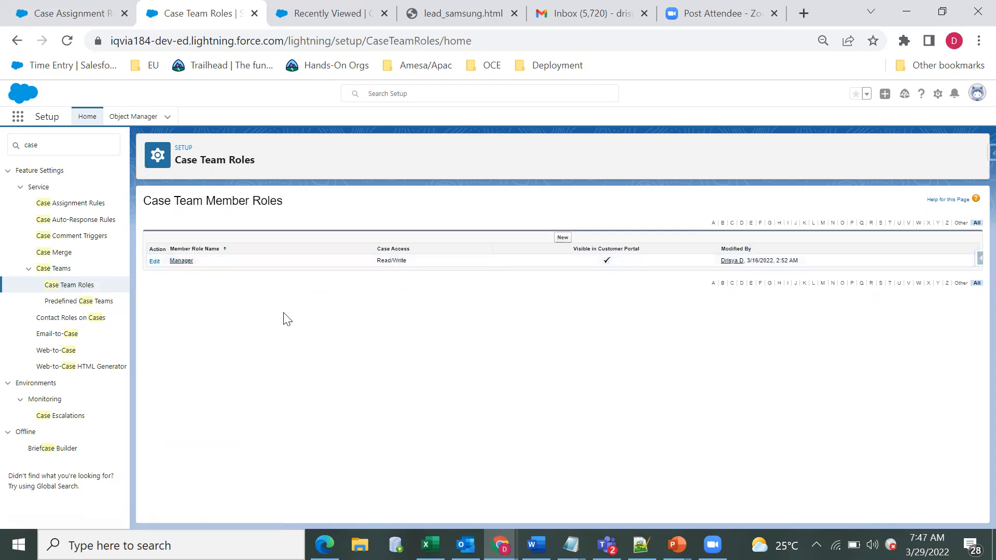
Step: Open the Kerala Cases predefined case team for editing and add a blank team member row
{"action": "left_click", "coordinate": [85, 302]}
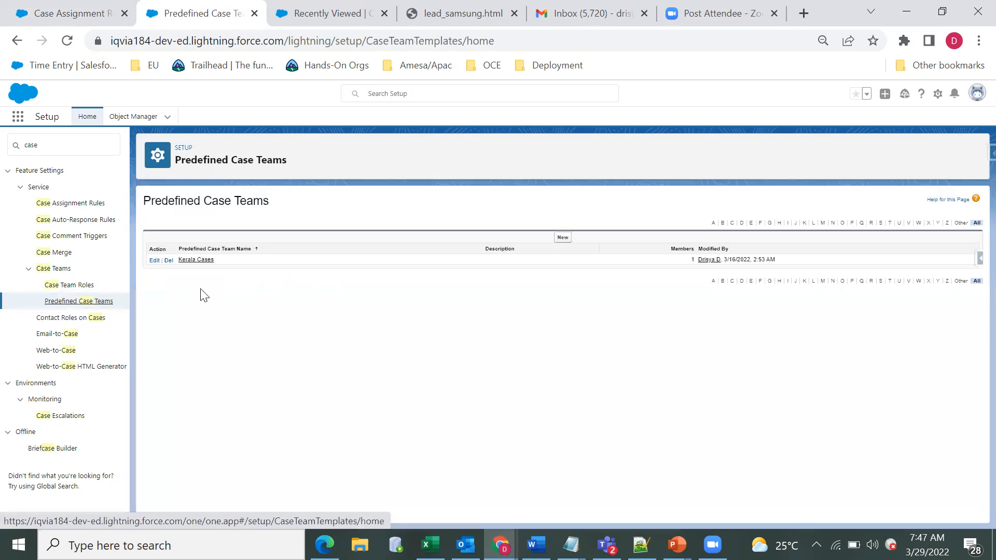
{"action": "left_click", "coordinate": [155, 260]}
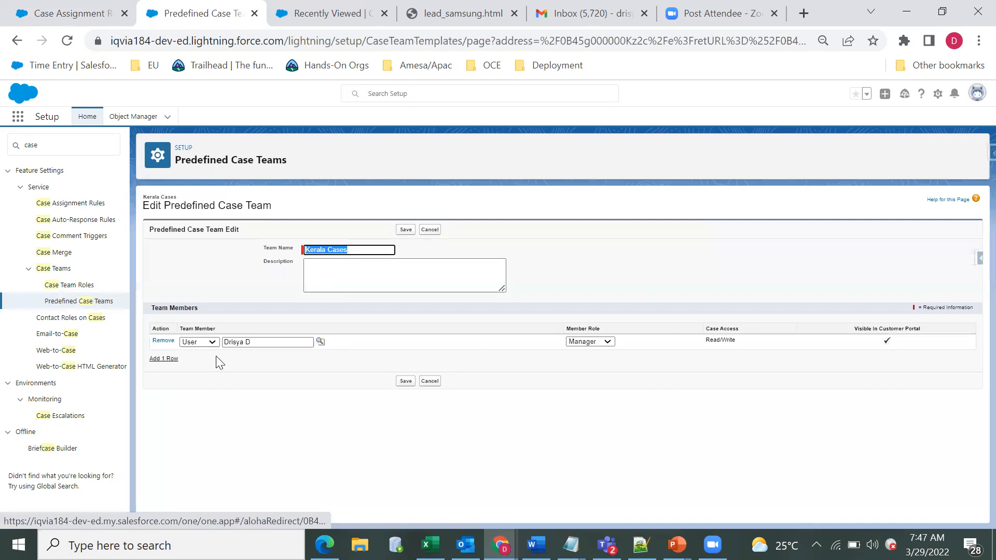
{"action": "left_click", "coordinate": [164, 358]}
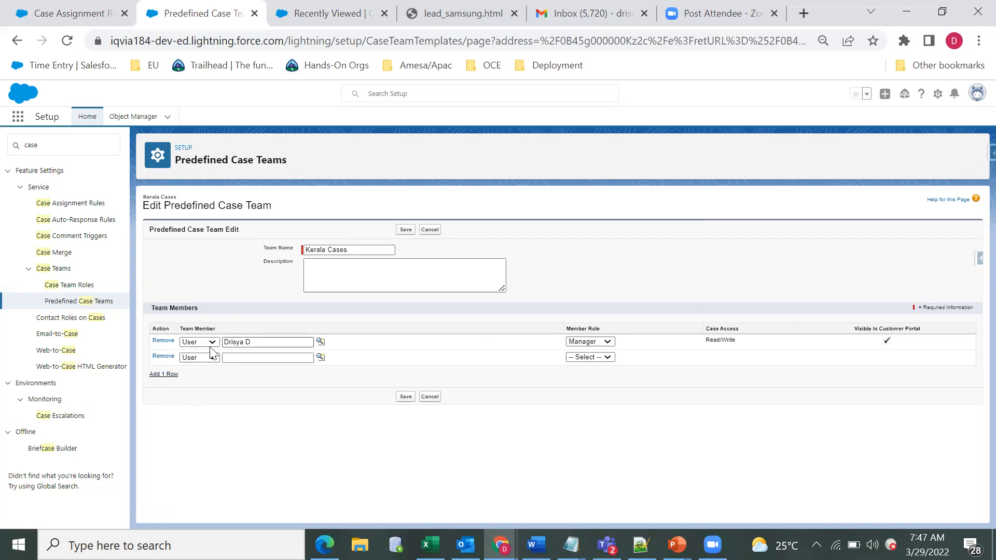
Step: Return to the case assignment rule entry and review its criteria, assigned queue and optional predefined case teams section
{"action": "left_click", "coordinate": [71, 15]}
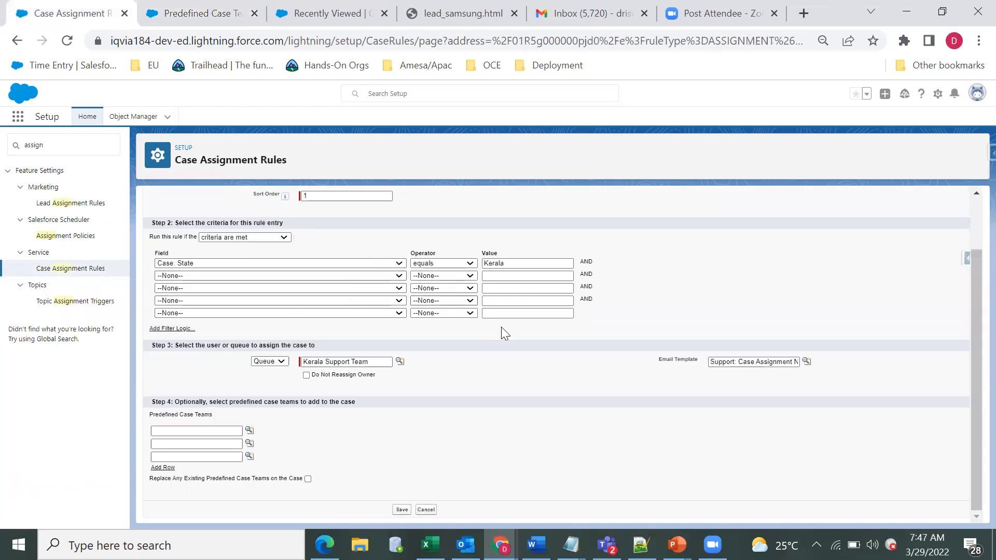
{"action": "scroll", "coordinate": [506, 345], "scroll_direction": "down", "scroll_amount": 1}
{"action": "scroll", "coordinate": [506, 345], "scroll_direction": "up", "scroll_amount": 2}
{"action": "scroll", "coordinate": [352, 363], "scroll_direction": "down", "scroll_amount": 3}
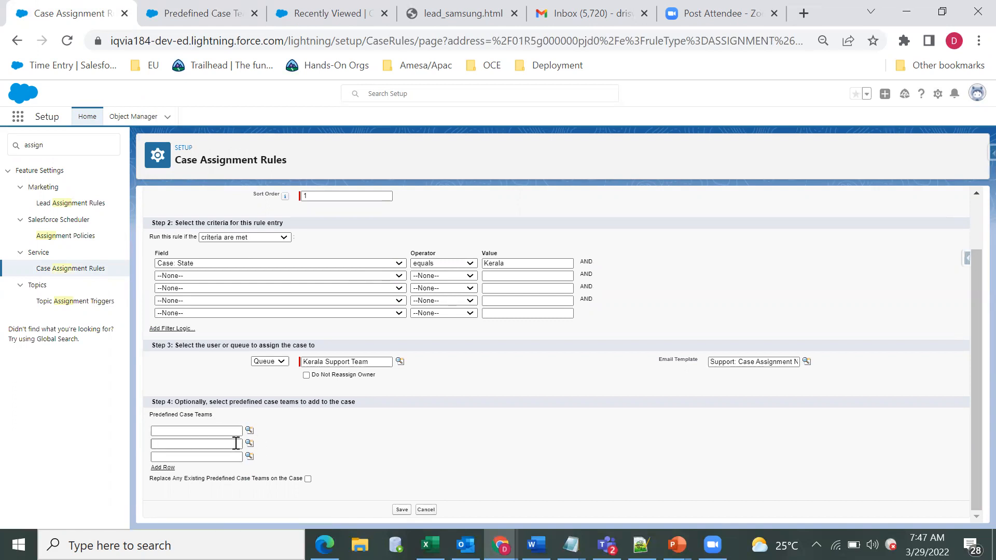
{"action": "triple_click", "coordinate": [186, 415]}
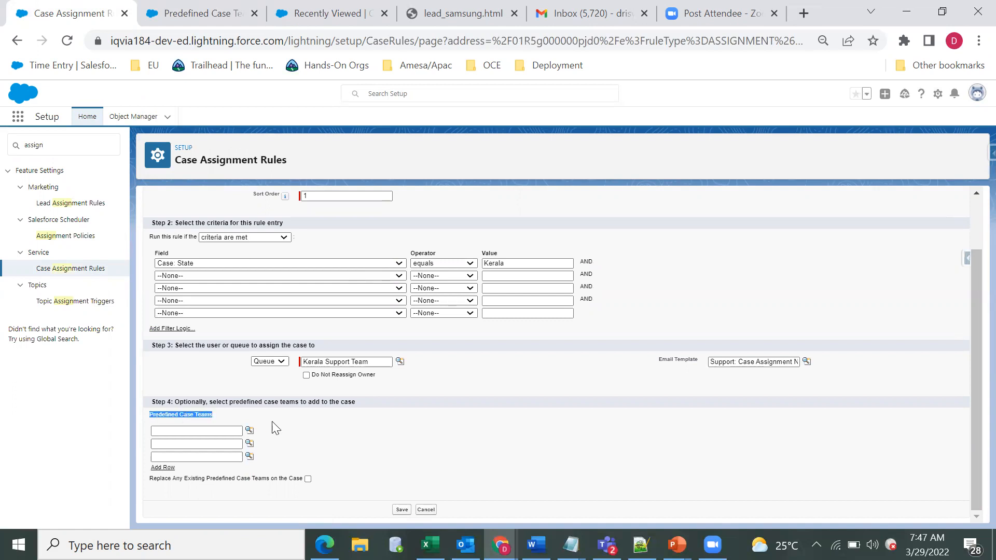
{"action": "left_click", "coordinate": [276, 428]}
{"action": "double_click", "coordinate": [205, 417]}
{"action": "left_click", "coordinate": [205, 418]}
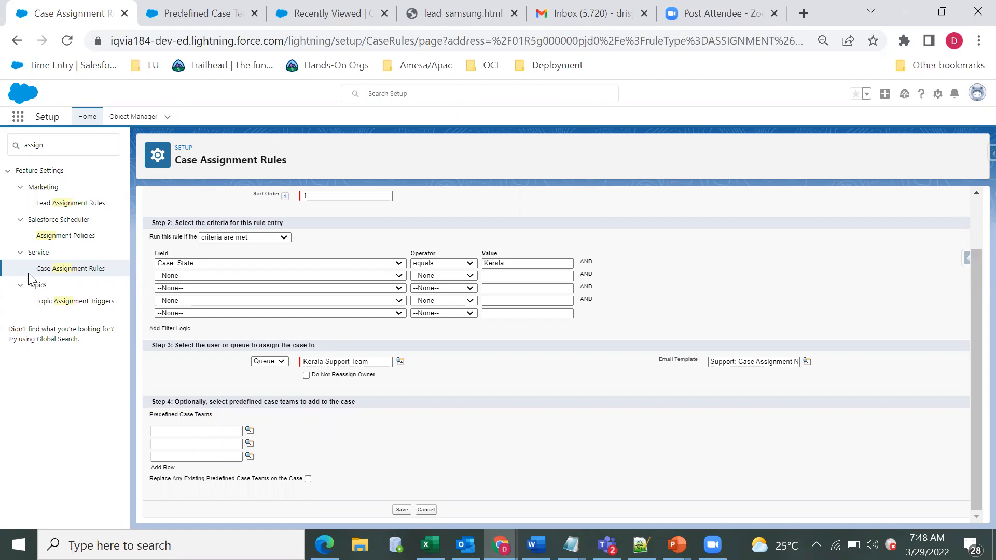
{"action": "scroll", "coordinate": [157, 362], "scroll_direction": "up", "scroll_amount": 2}
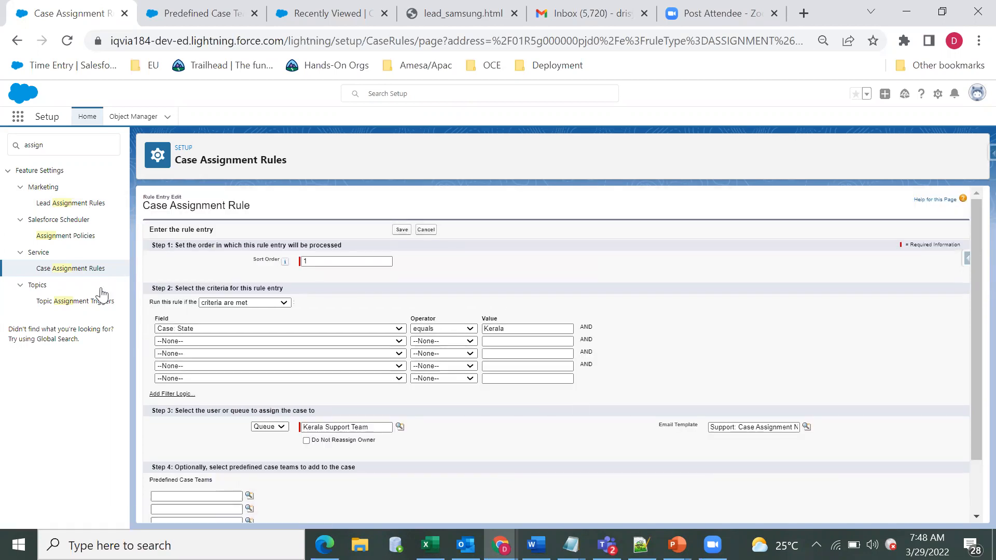
{"action": "scroll", "coordinate": [285, 383], "scroll_direction": "down", "scroll_amount": 2}
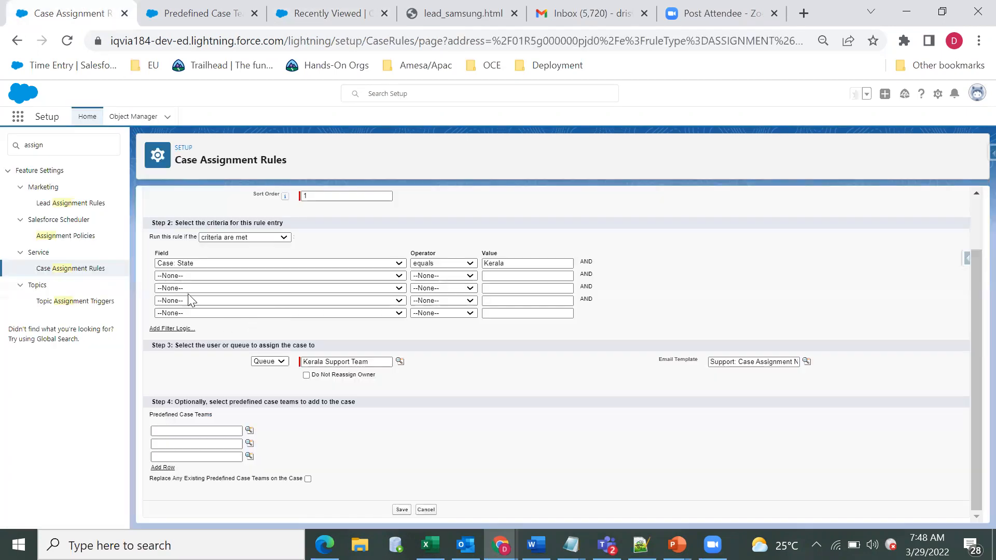
{"action": "scroll", "coordinate": [163, 288], "scroll_direction": "up", "scroll_amount": 2}
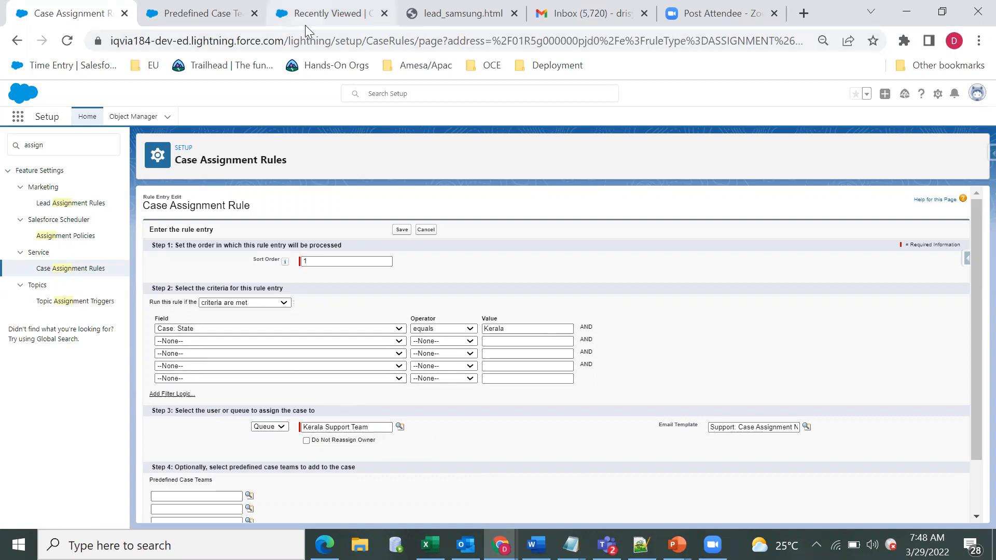
Step: Create a case with Phone origin and state Kerala using the active assignment rule, and check its case owner
{"action": "key", "text": "ctrl+3"}
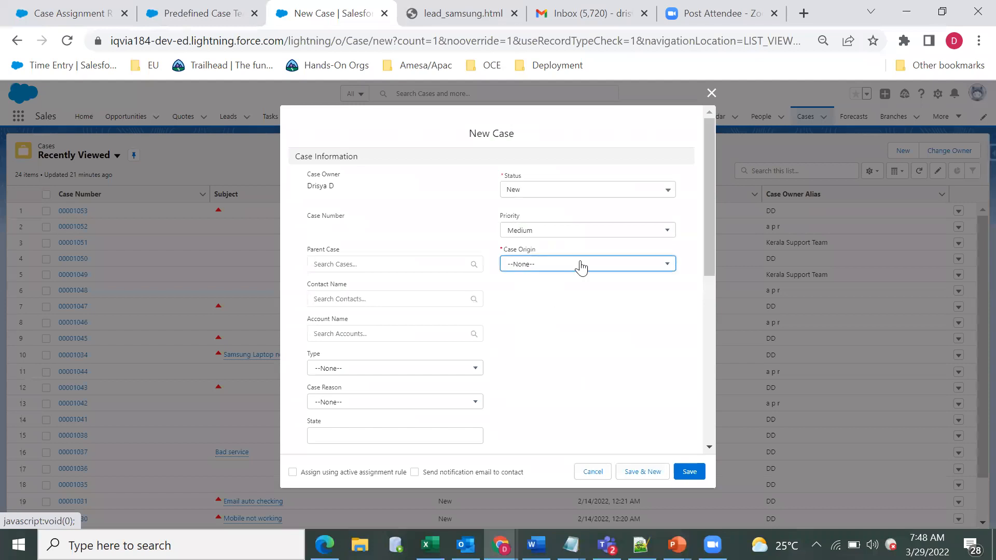
{"action": "key", "text": "Down"}
{"action": "left_click", "coordinate": [372, 439]}
{"action": "type", "text": "Kerala"}
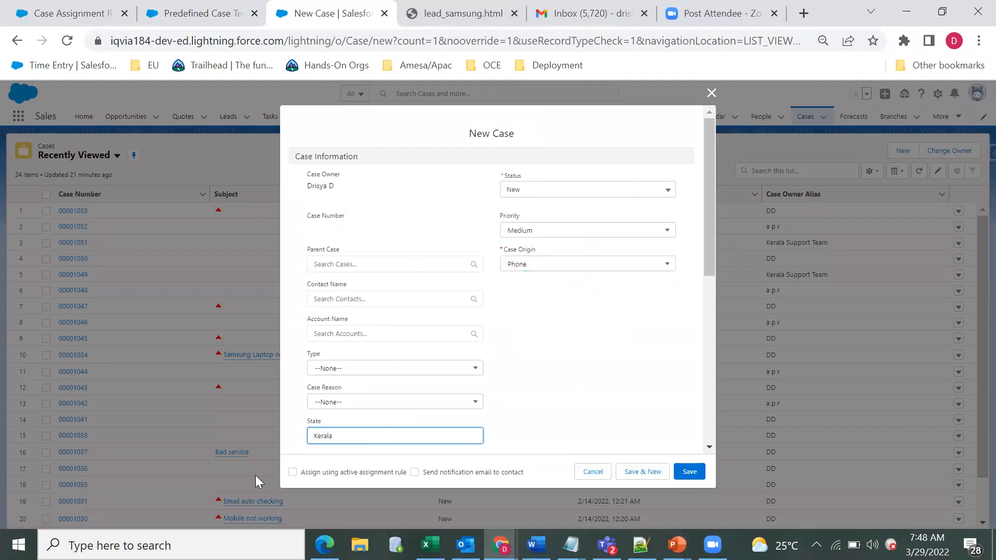
{"action": "left_click", "coordinate": [292, 473]}
{"action": "left_click", "coordinate": [690, 472]}
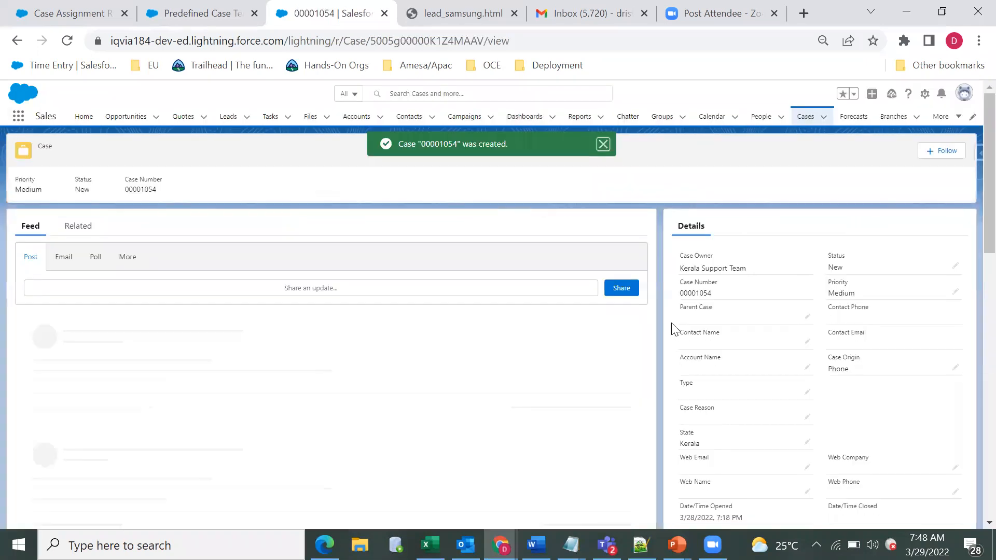
{"action": "triple_click", "coordinate": [724, 267]}
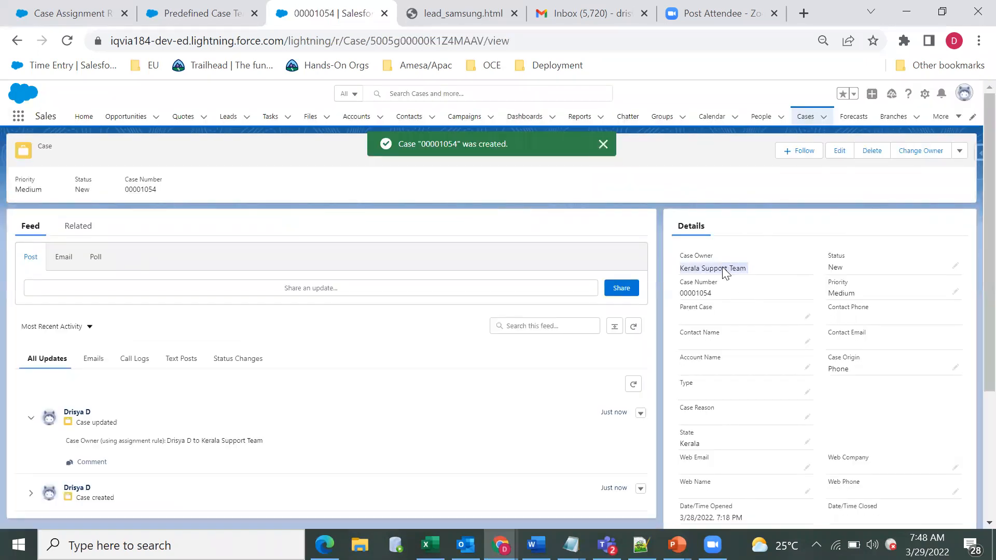
{"action": "left_click", "coordinate": [659, 177]}
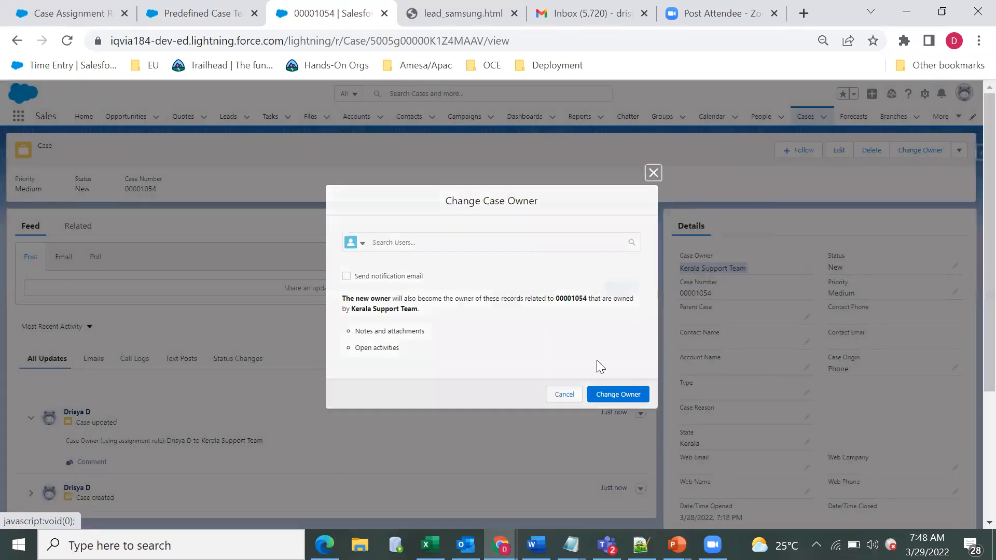
Step: Switch to the support user's incognito window and show the Kerala Support Team case list
{"action": "left_click", "coordinate": [501, 544]}
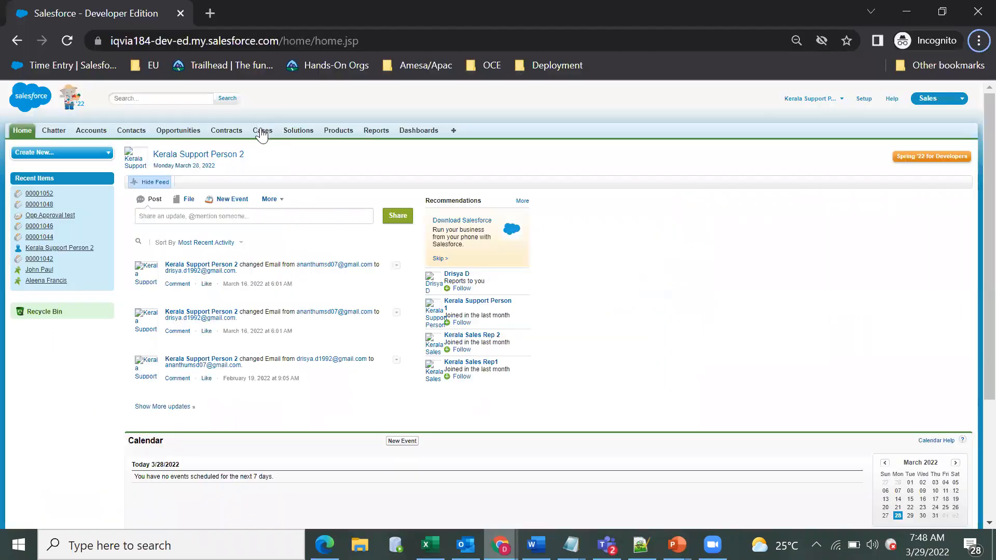
{"action": "left_click", "coordinate": [262, 131]}
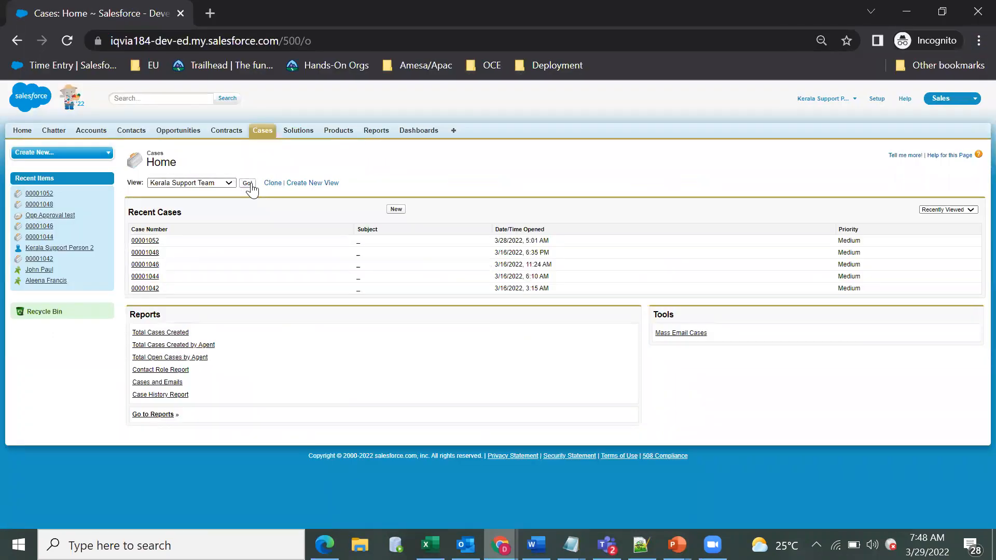
{"action": "left_click", "coordinate": [248, 183]}
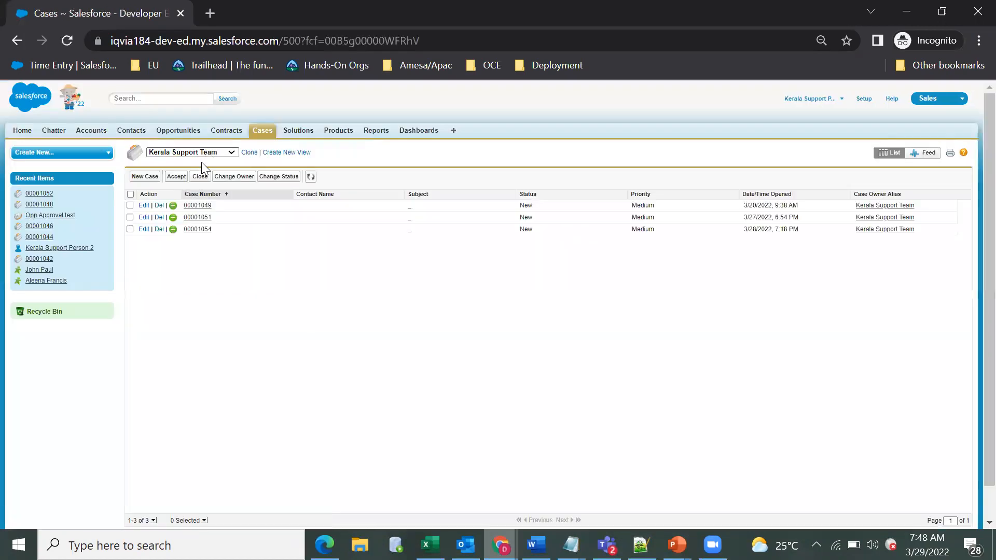
{"action": "left_click", "coordinate": [223, 152]}
{"action": "left_click", "coordinate": [216, 188]}
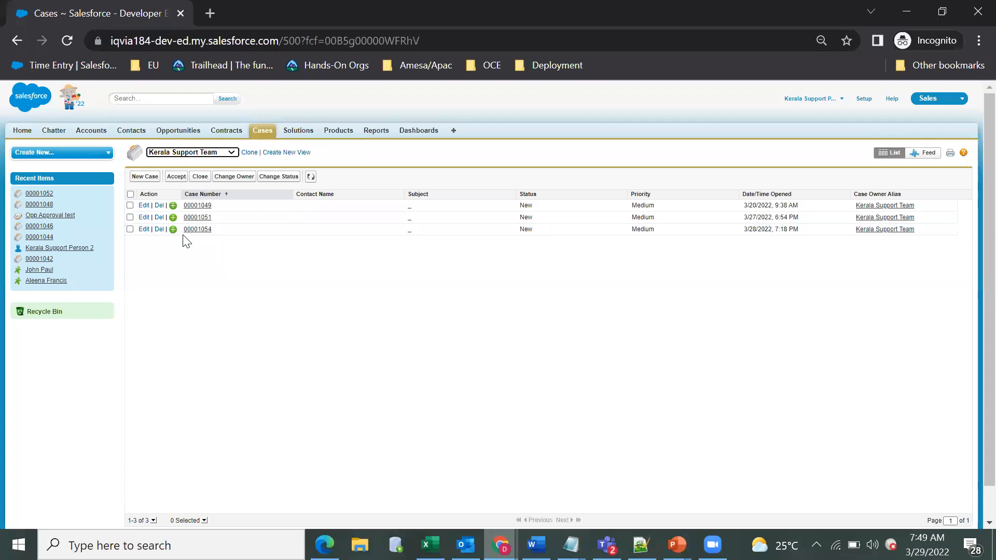
Step: Transfer the newly created case from the queue to the user Kerala Support Person 2 and reopen the Kerala Support Team list
{"action": "left_click", "coordinate": [197, 229]}
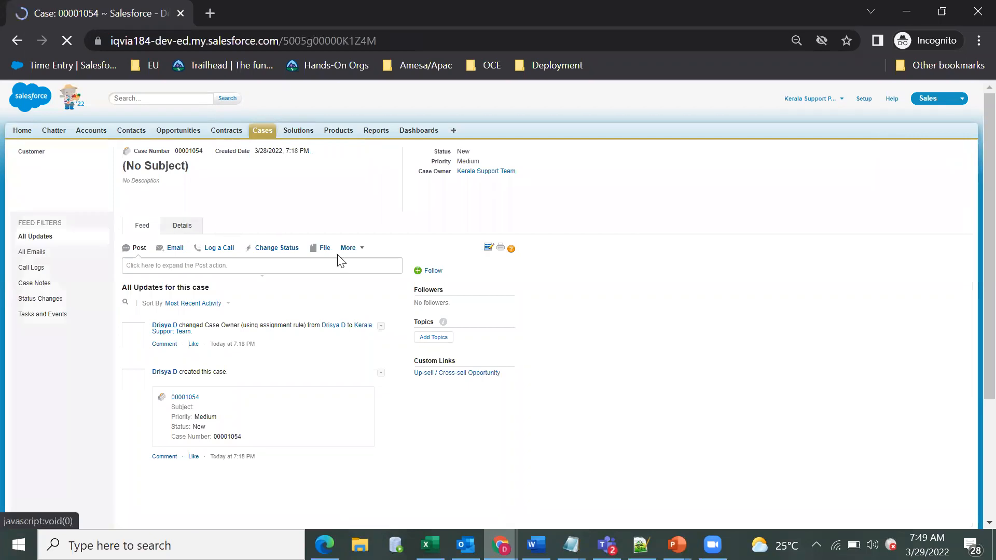
{"action": "left_click", "coordinate": [358, 262]}
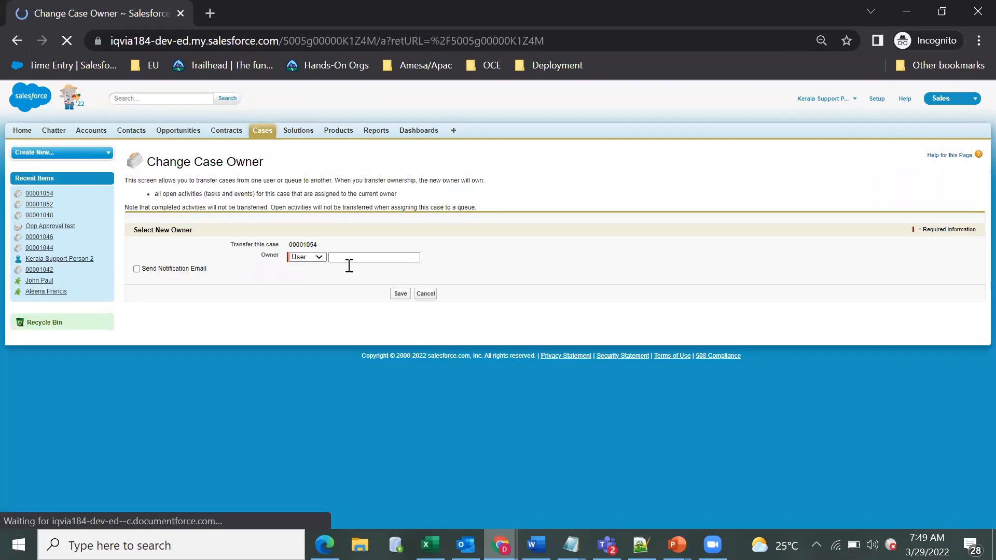
{"action": "left_click", "coordinate": [427, 257]}
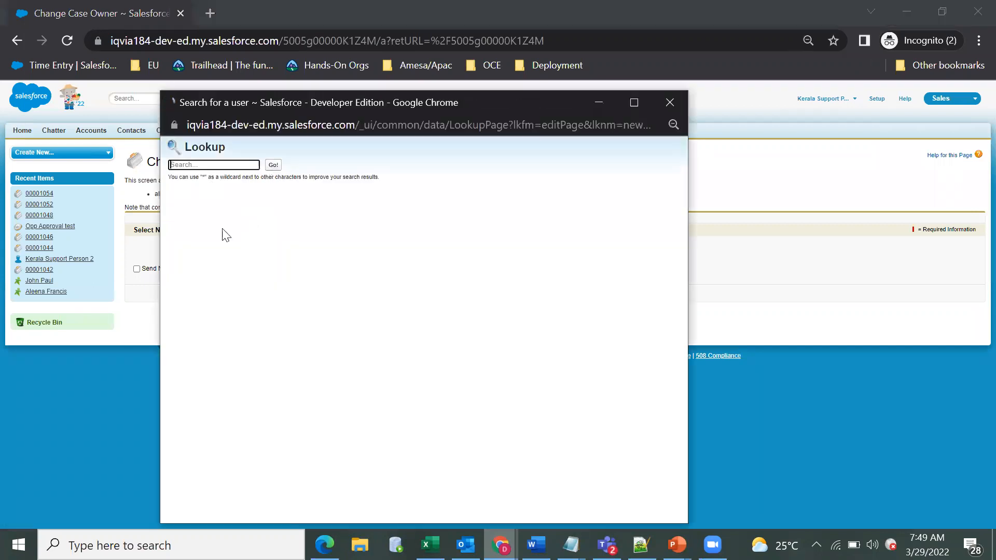
{"action": "left_click", "coordinate": [229, 238]}
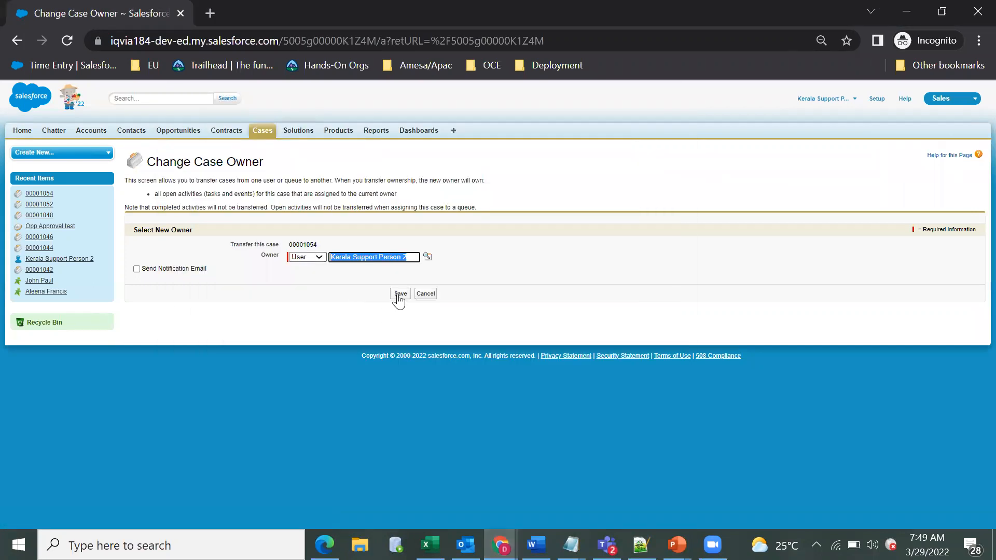
{"action": "left_click", "coordinate": [397, 292]}
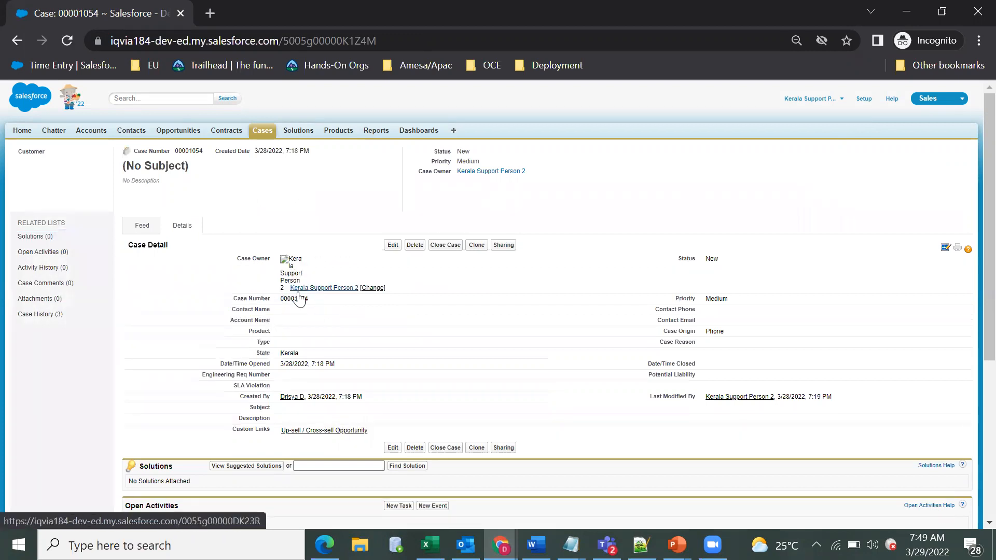
{"action": "left_click", "coordinate": [259, 136]}
{"action": "left_click", "coordinate": [248, 186]}
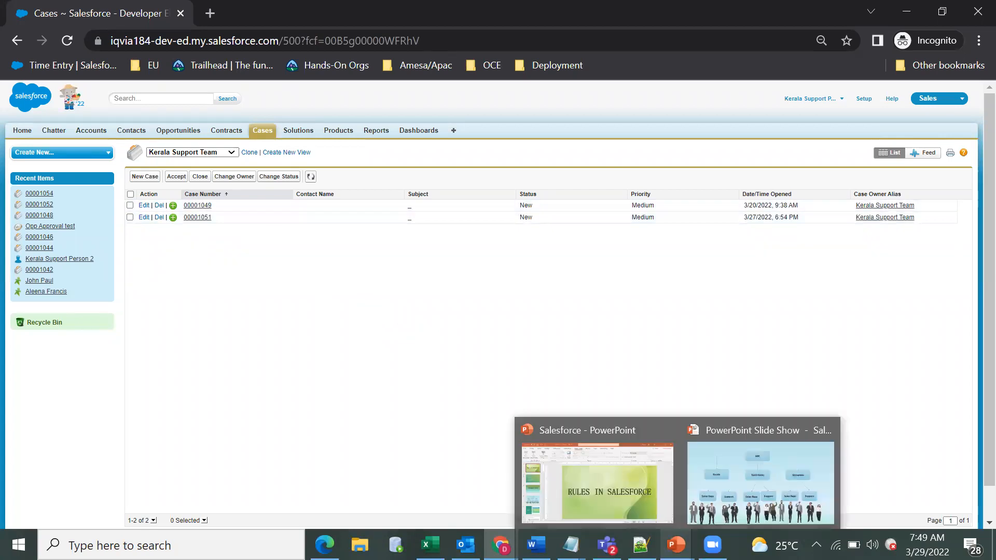
Step: Switch to the PowerPoint slide show and advance to the "What is a Queue?" slide
{"action": "left_click", "coordinate": [677, 545]}
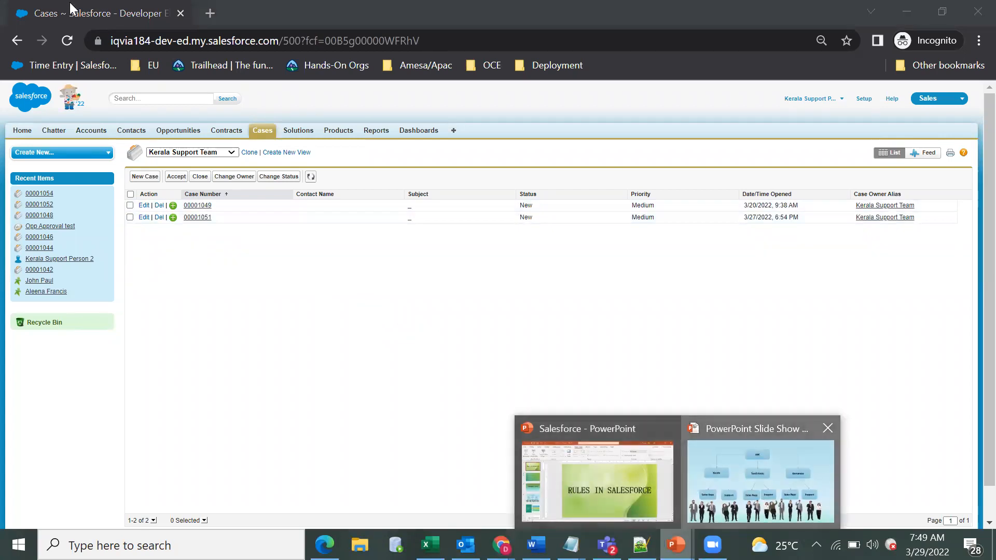
{"action": "left_click", "coordinate": [761, 482]}
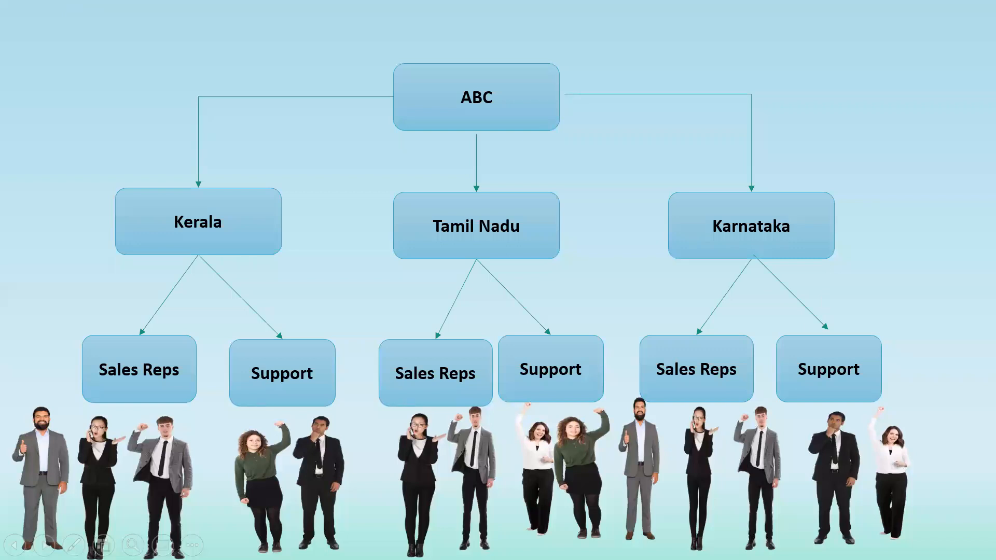
{"action": "key", "text": "Right"}
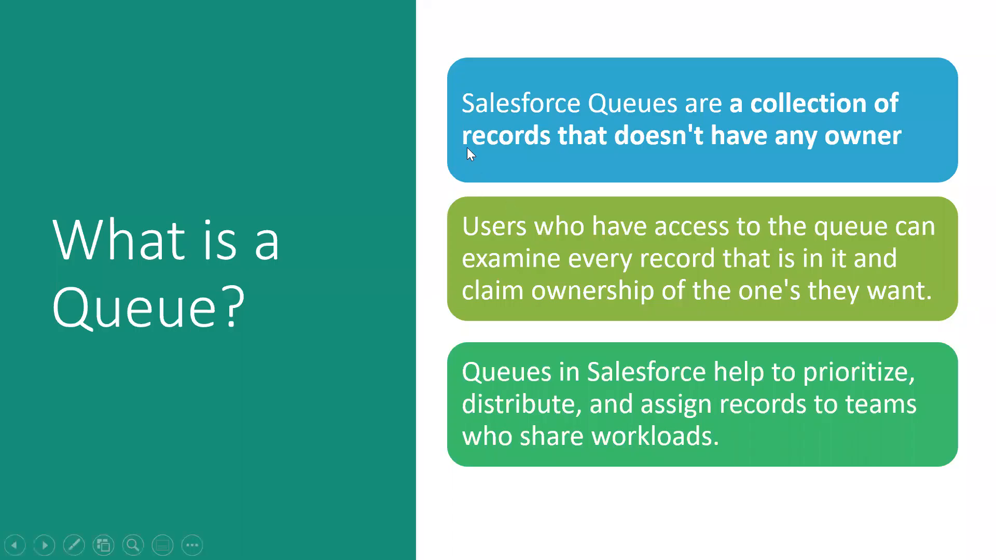